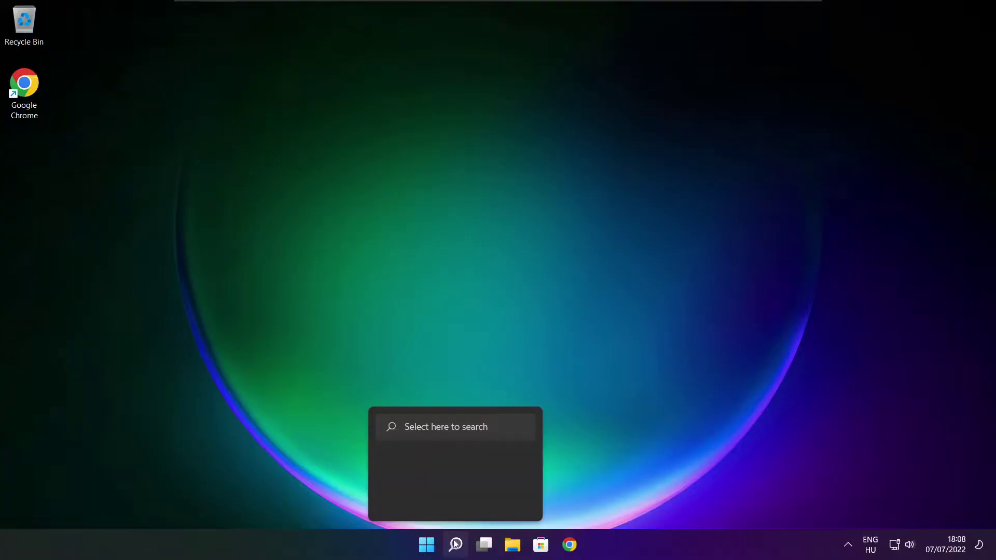
Search Windows for 'device manager' and launch Device Manager from the best match
left_click(459, 549)
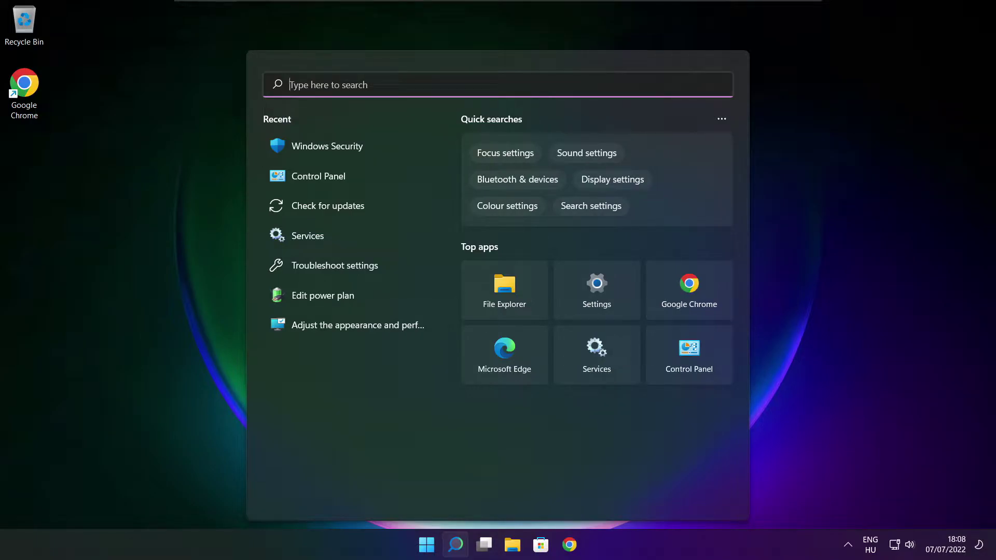
type("device ")
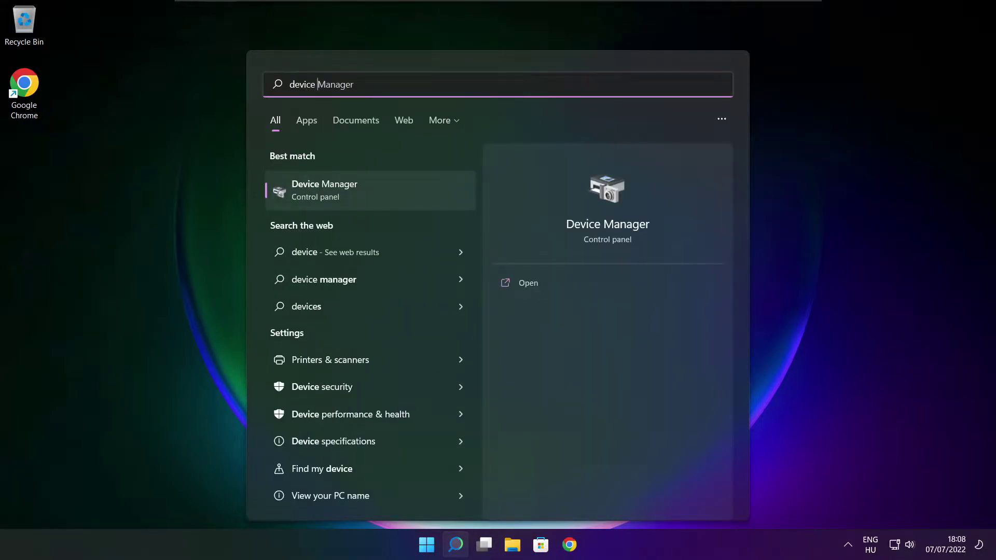
type("manager")
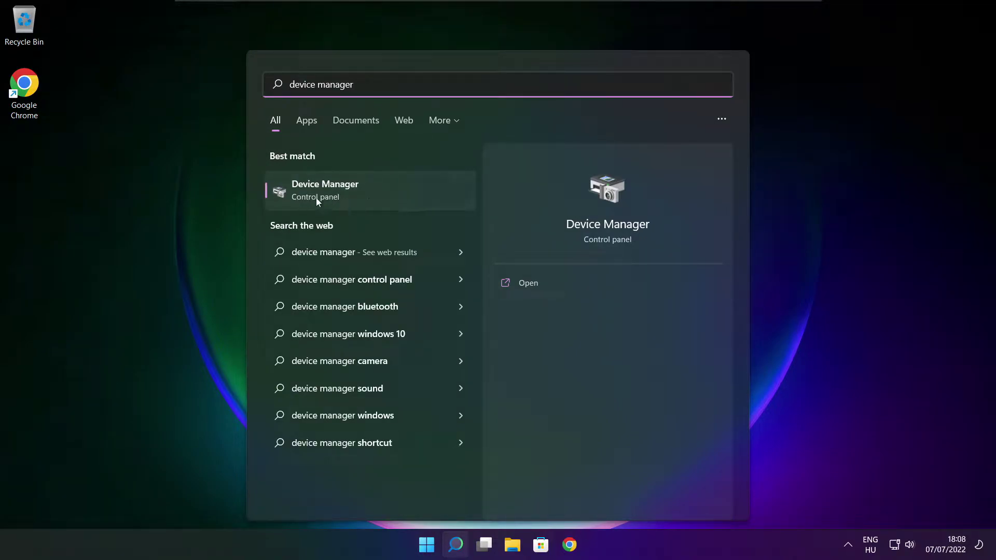
left_click(409, 197)
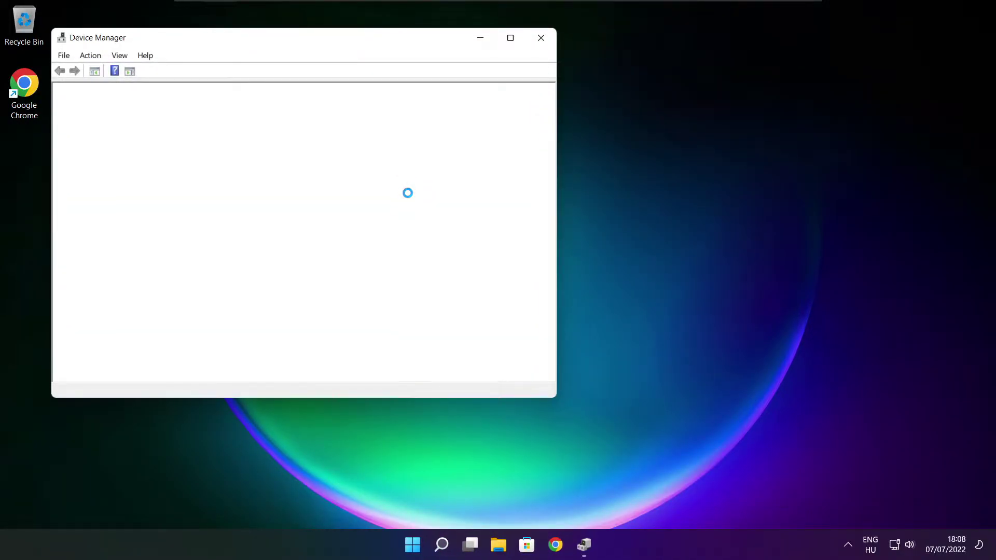
Run an automatic driver search for the VMware SVGA 3D display adapter, which finds the best driver installed
left_click(510, 37)
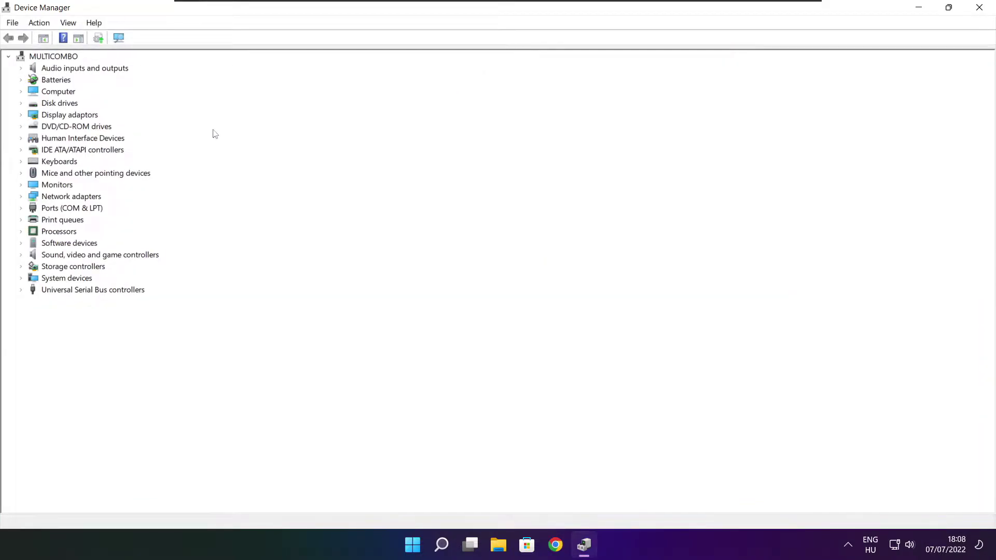
left_click(46, 116)
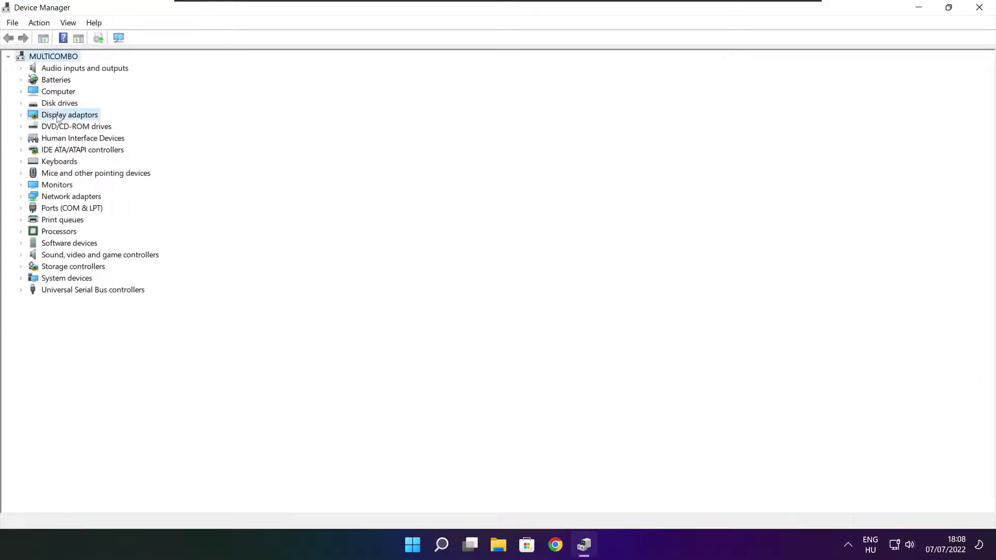
left_click(21, 115)
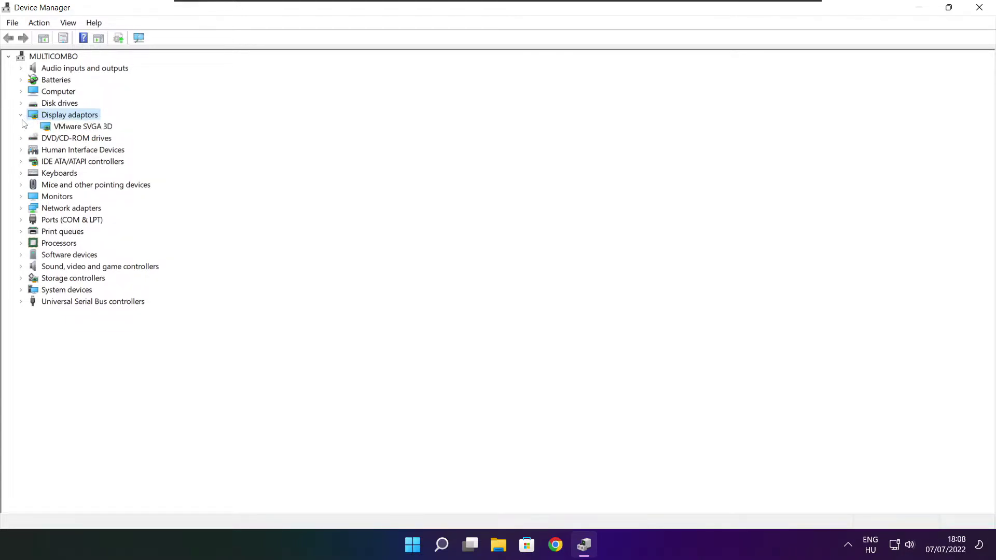
left_click(98, 130)
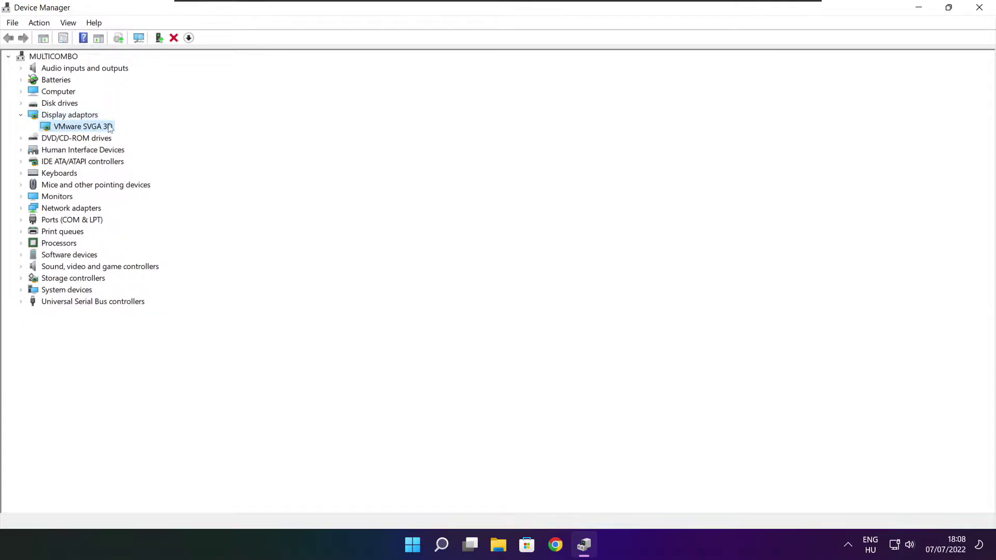
right_click(72, 129)
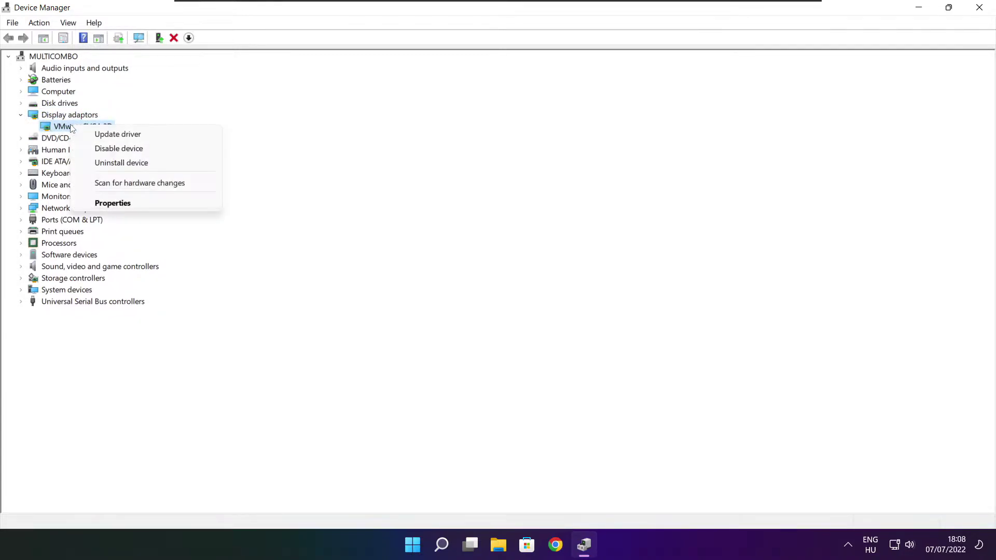
left_click(144, 135)
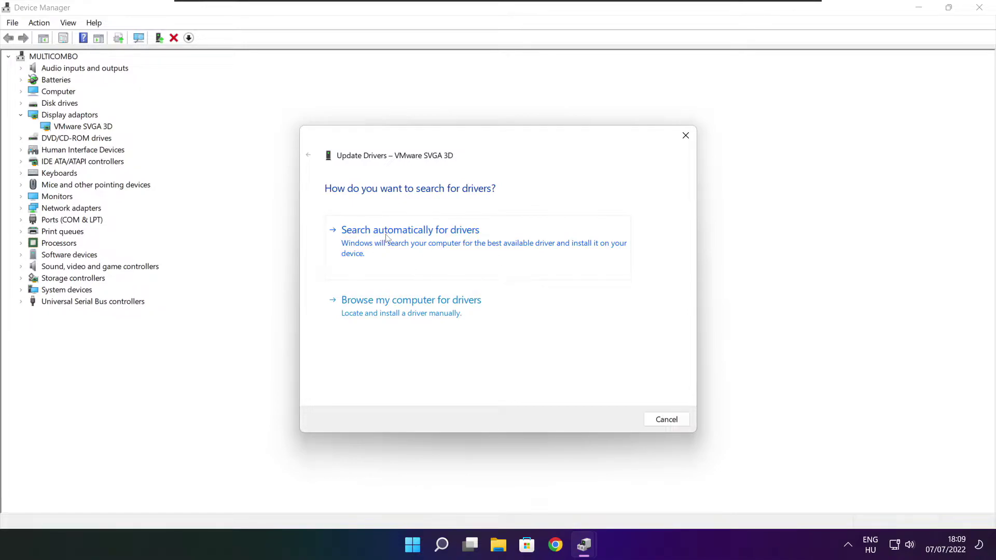
left_click(458, 250)
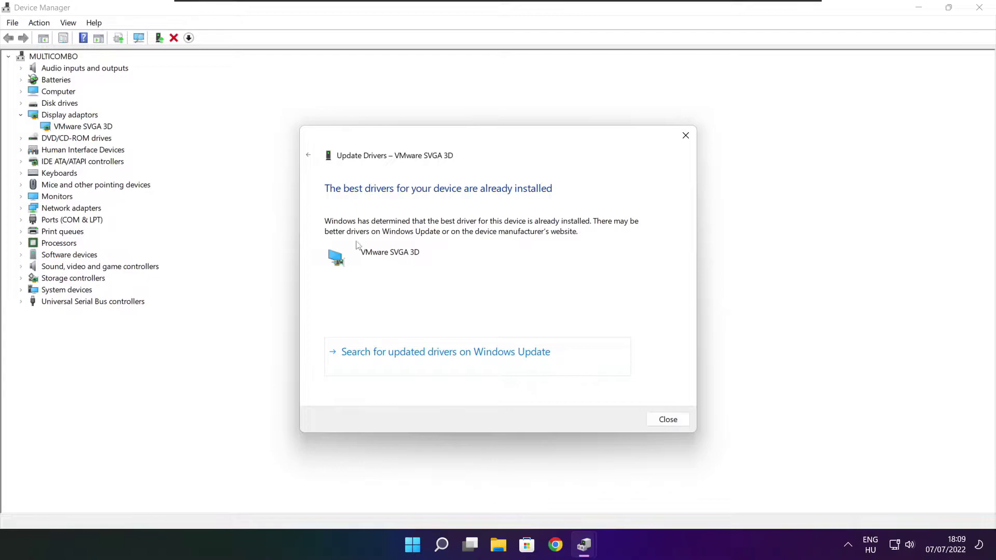
left_click(667, 419)
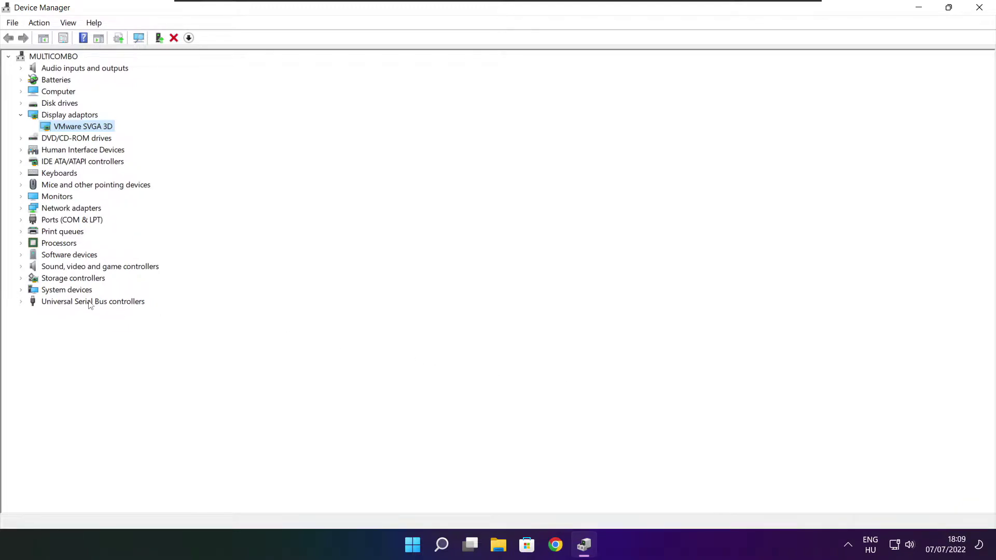
Run an automatic driver search for the High Definition Audio Device under Sound, video and game controllers
left_click(27, 267)
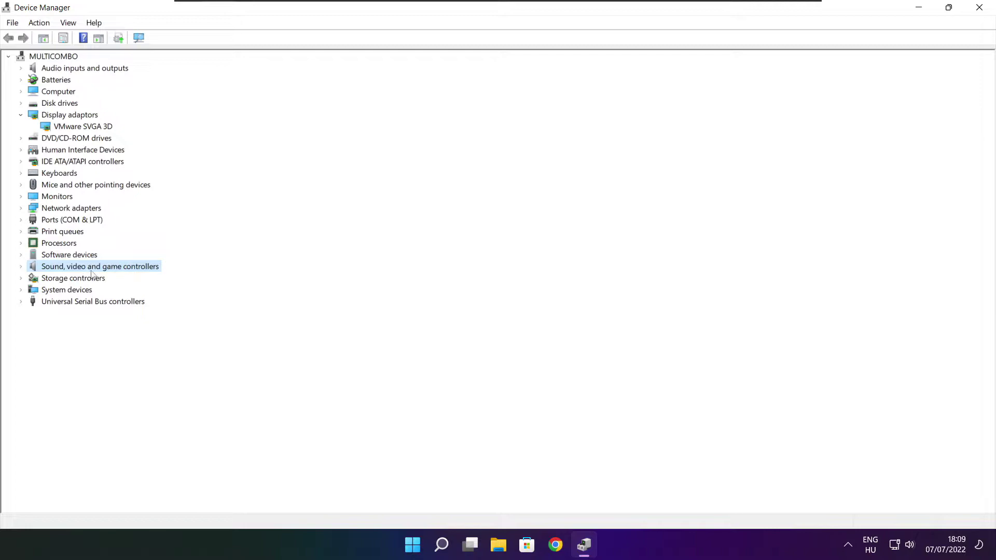
left_click(21, 269)
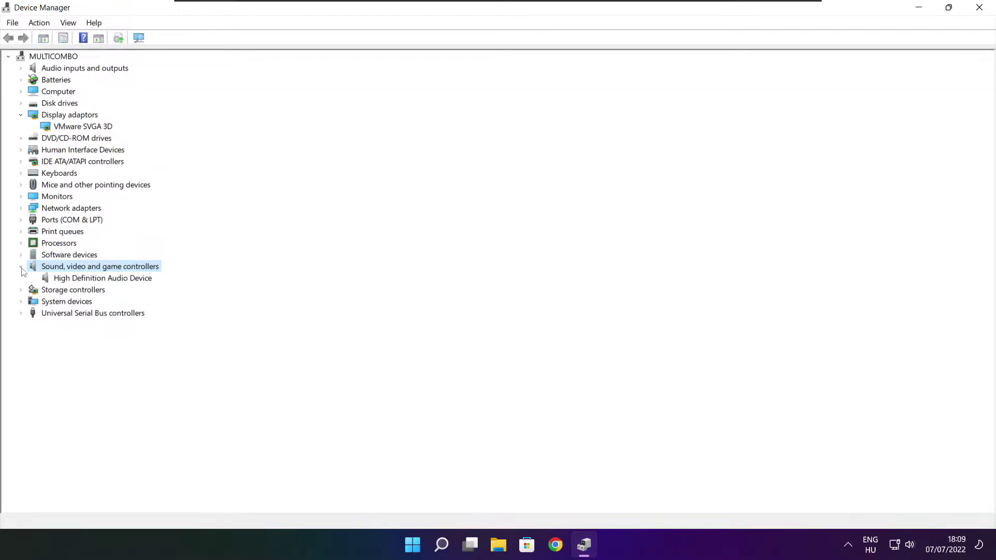
left_click(113, 281)
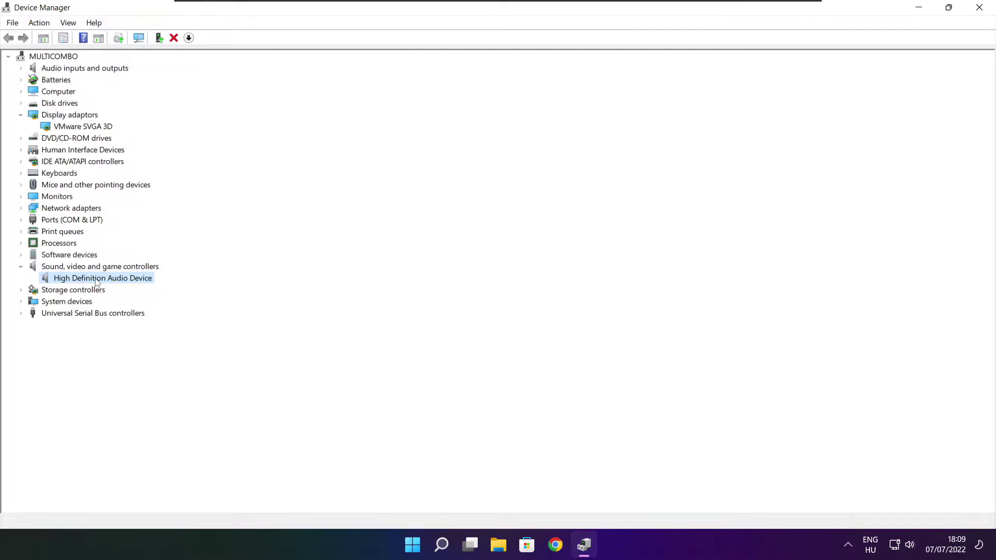
right_click(96, 282)
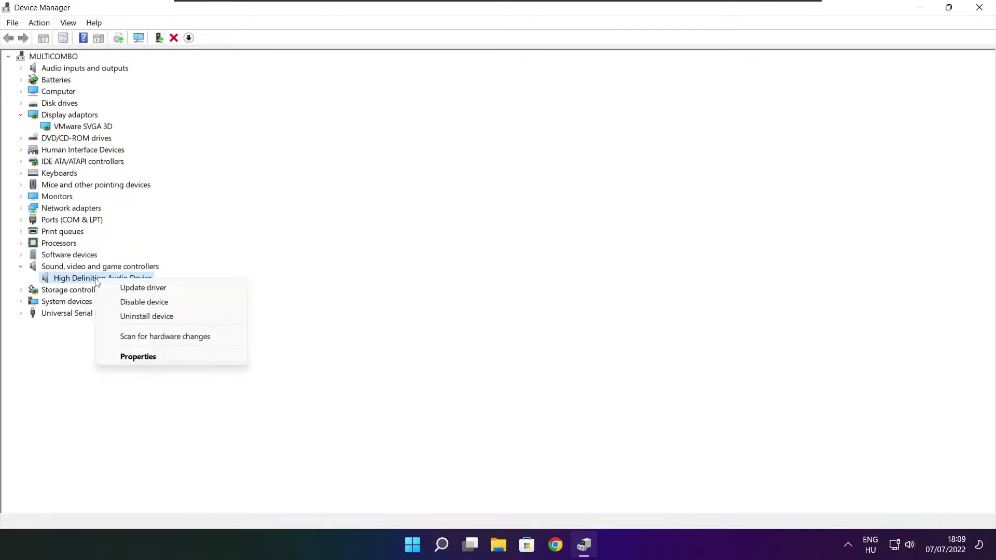
left_click(195, 292)
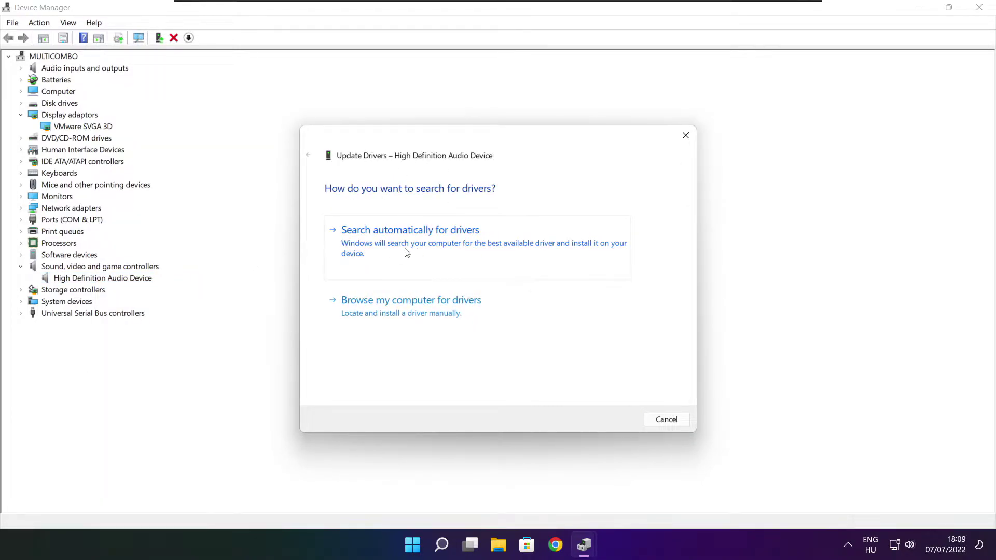
left_click(432, 246)
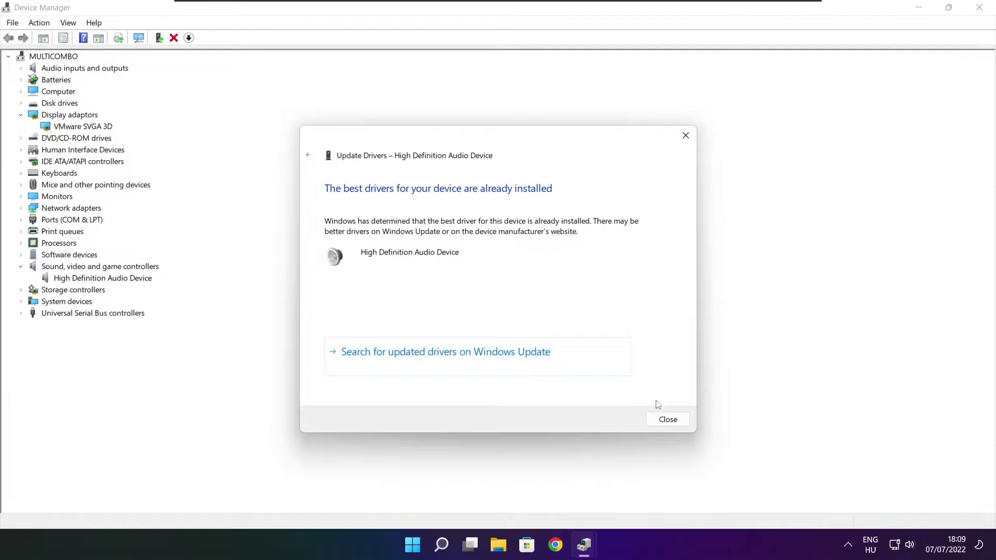
left_click(668, 421)
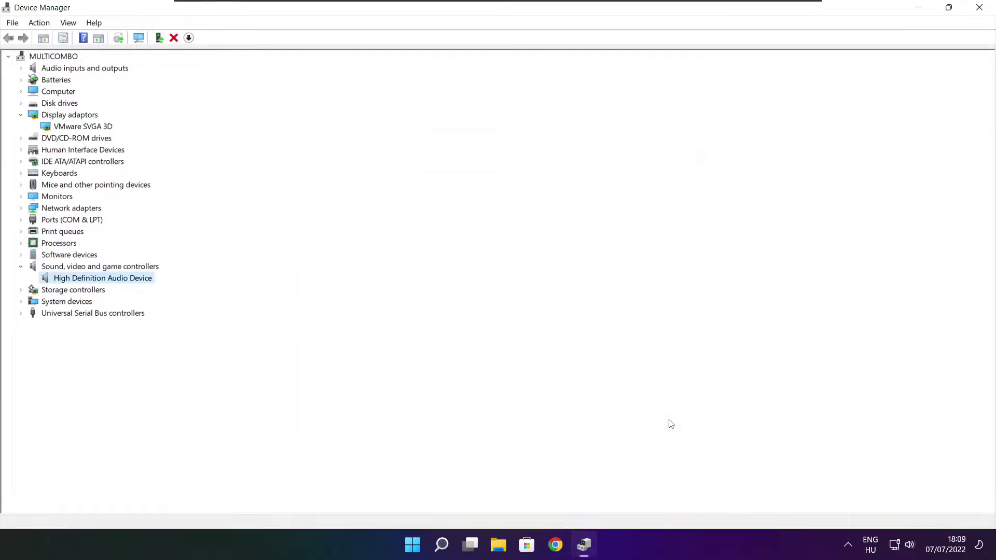
Close Device Manager and search Windows for 'edit power plan'
left_click(980, 8)
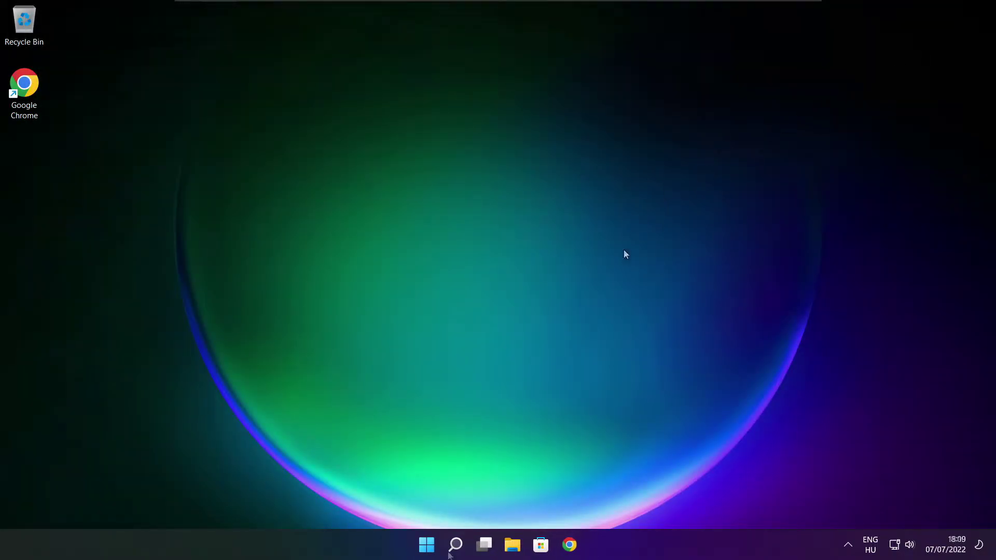
left_click(456, 543)
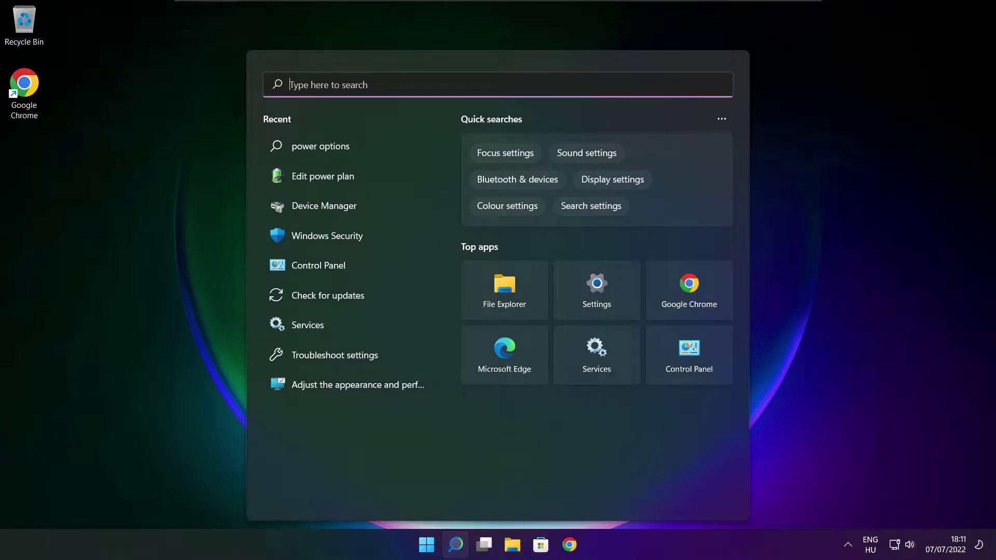
type("edit p")
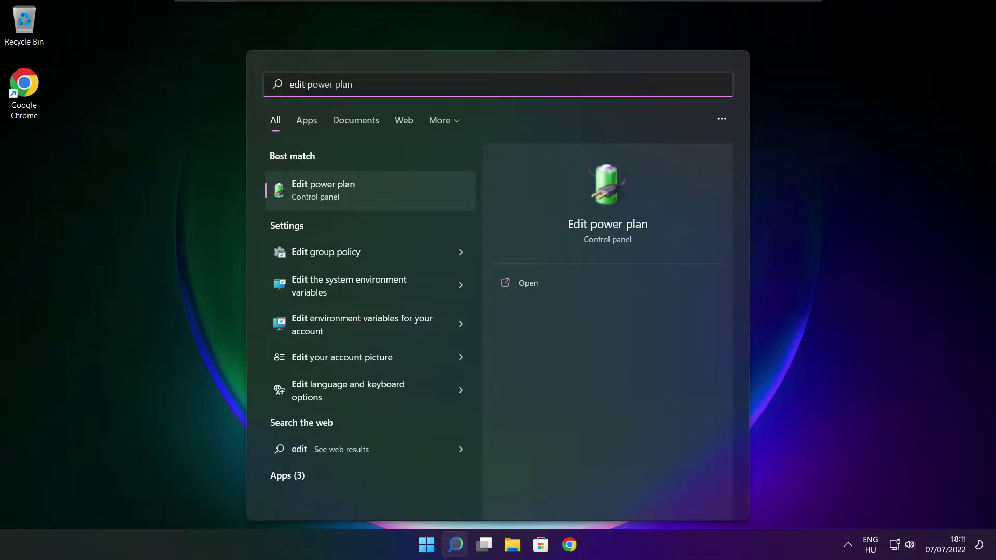
type("ower plan")
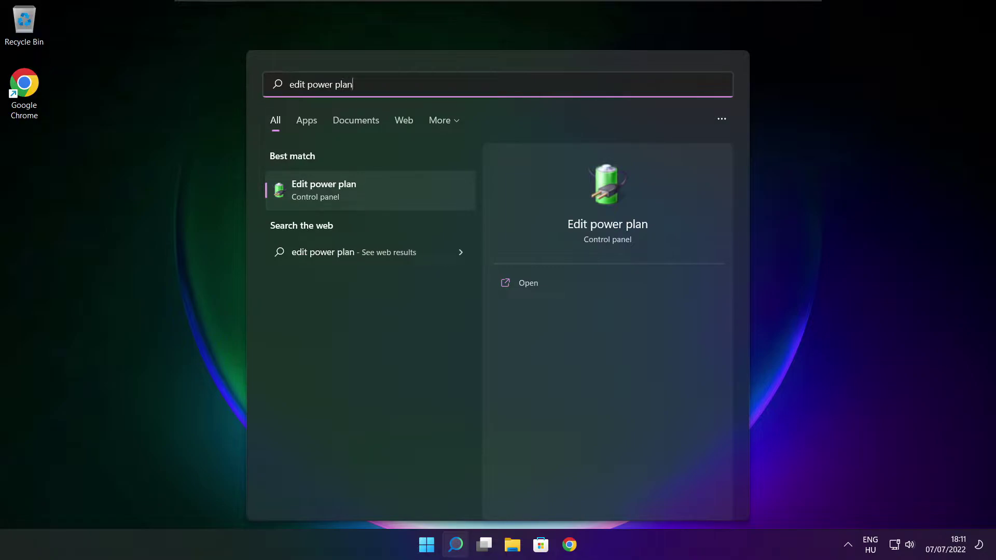
Switch the active power plan from Balanced to High performance in Power Options
left_click(392, 193)
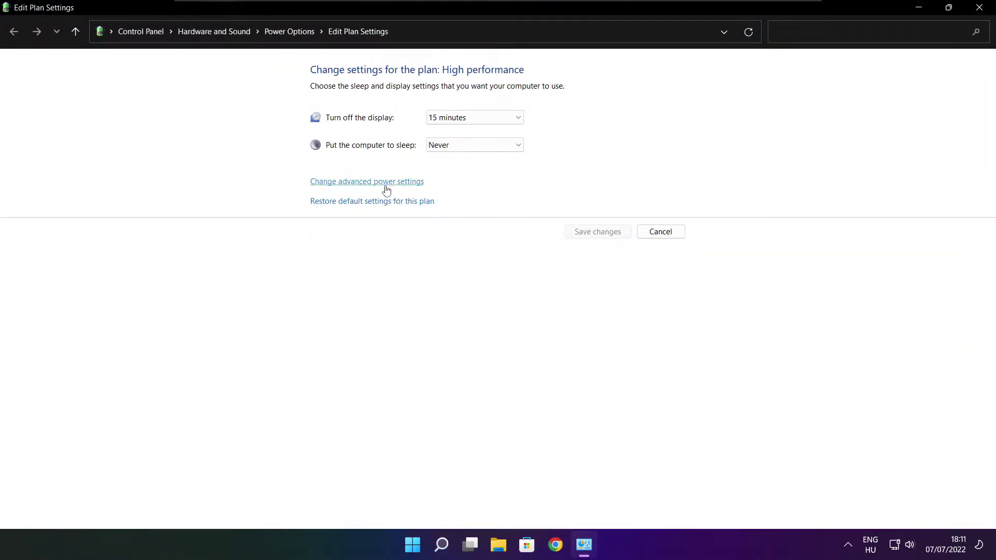
left_click(296, 38)
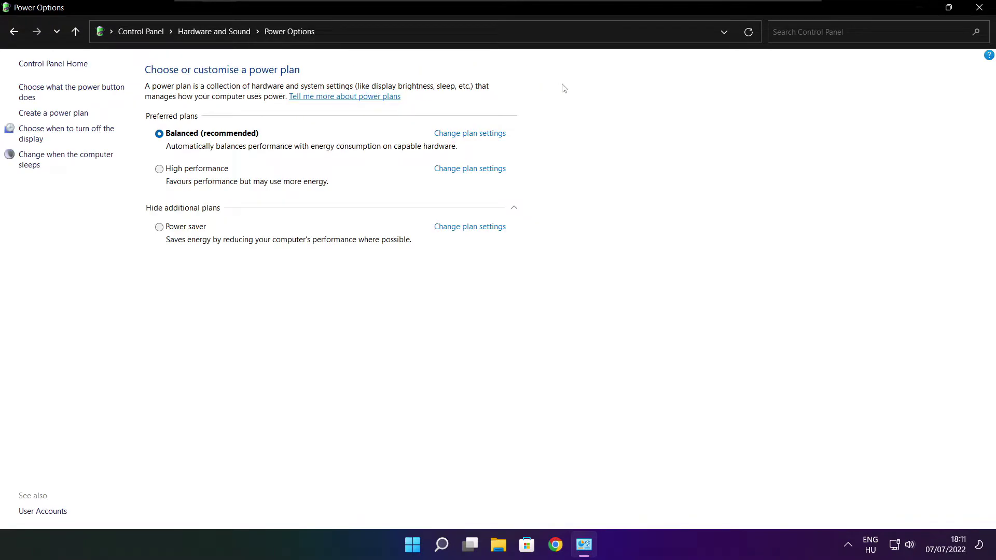
left_click(207, 173)
Close Power Options and open the Gaming > Game Mode settings page via a 'game mode' search
left_click(982, 8)
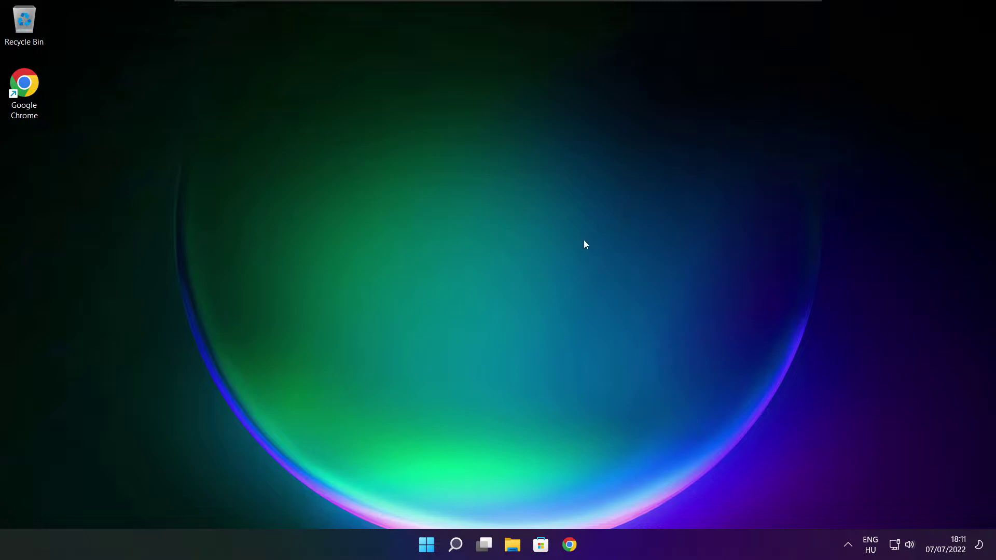
left_click(456, 545)
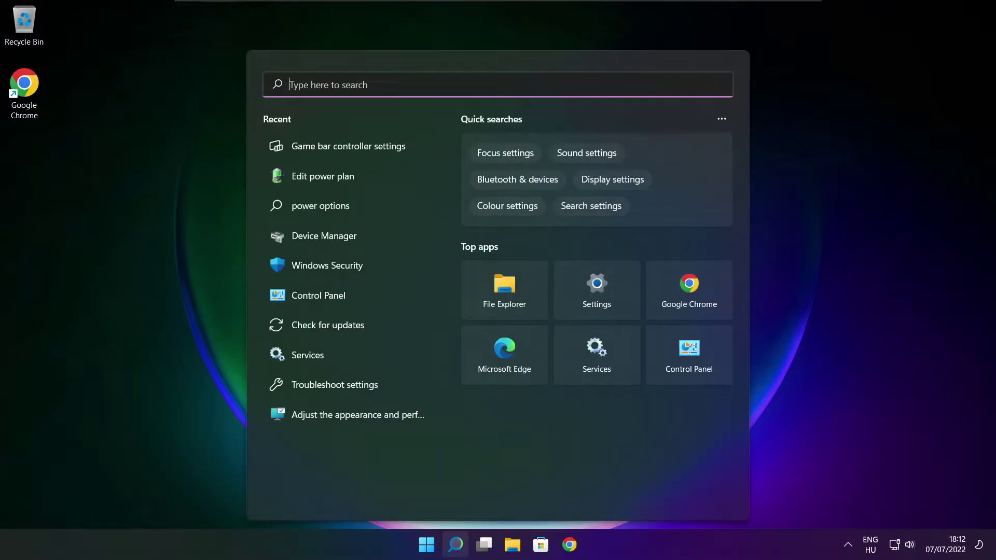
type("ga")
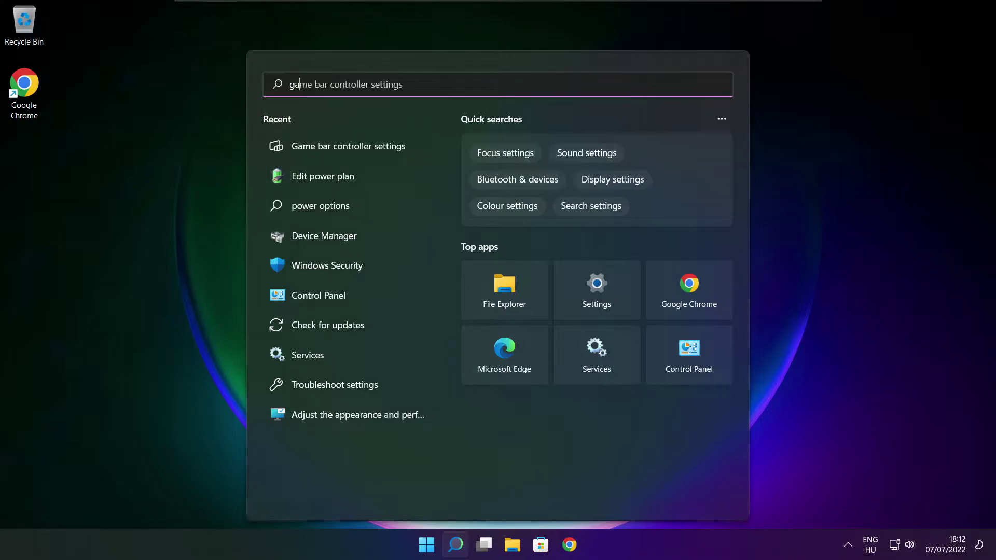
type("me mode")
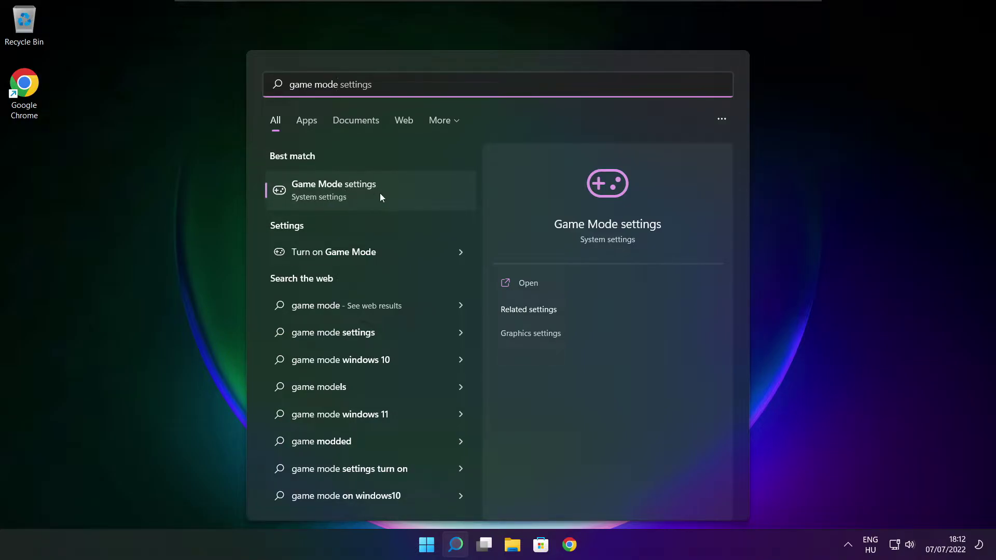
left_click(394, 189)
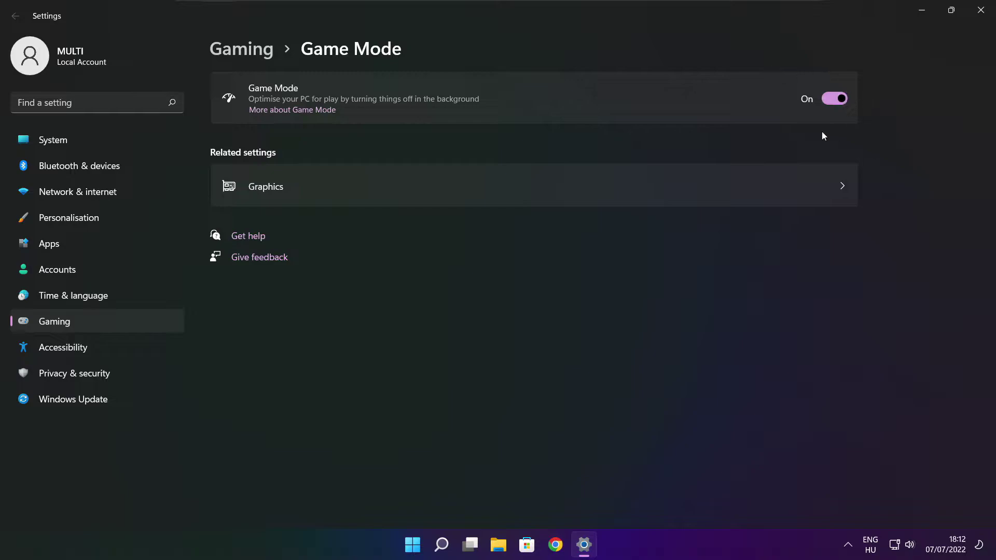
Turn Off the option letting the controller button open Xbox Game Bar, then close Settings
left_click(246, 56)
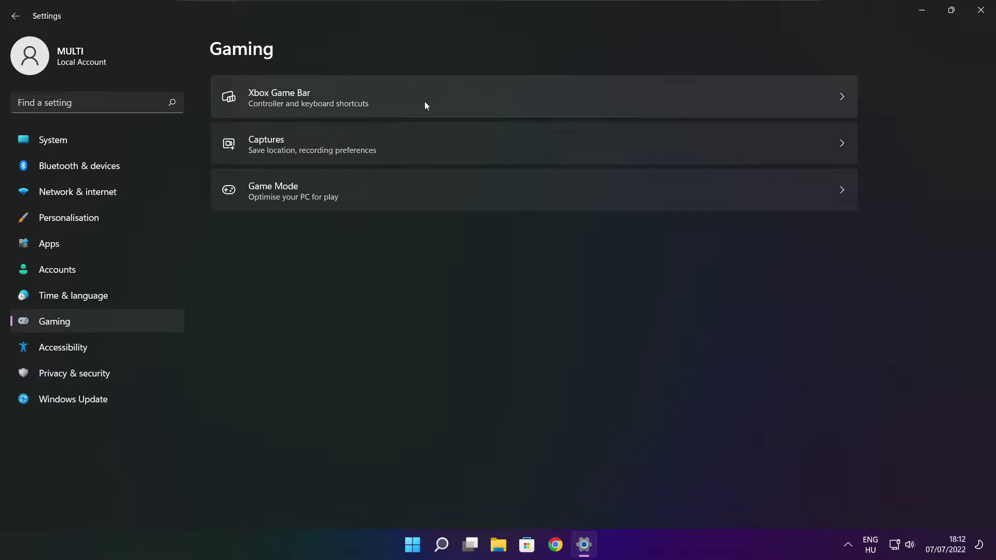
left_click(405, 105)
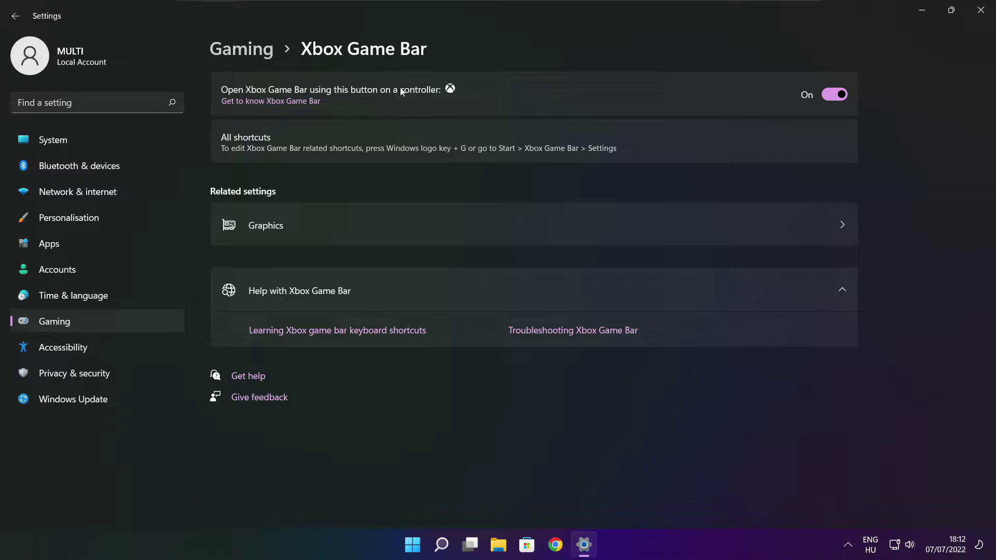
left_click(828, 97)
left_click(981, 16)
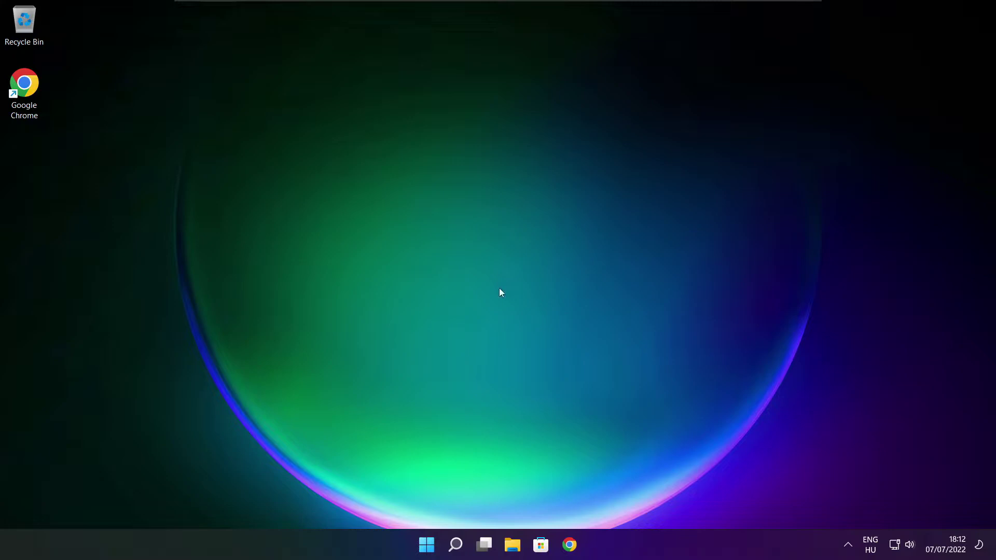
Launch Task Manager from the Start button's right-click menu
right_click(430, 546)
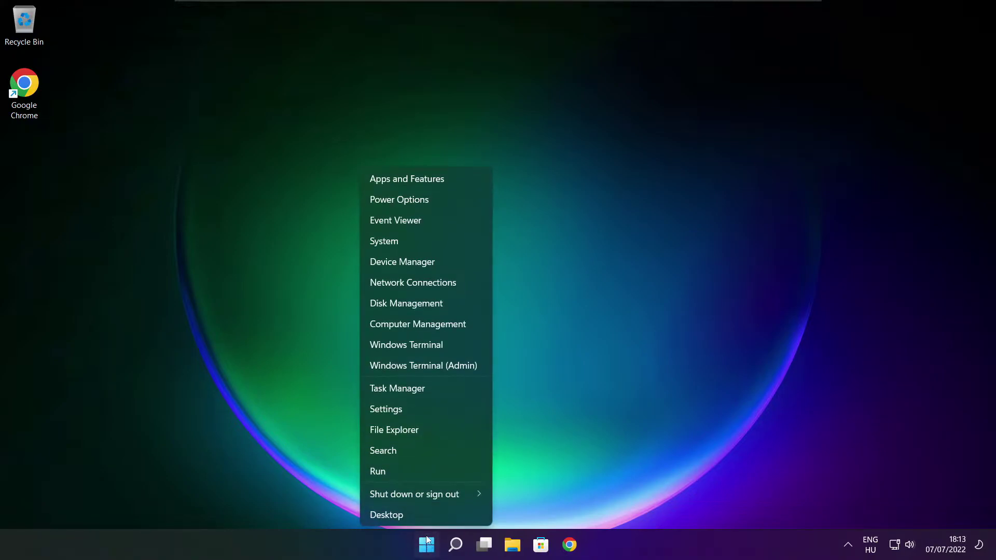
left_click(429, 388)
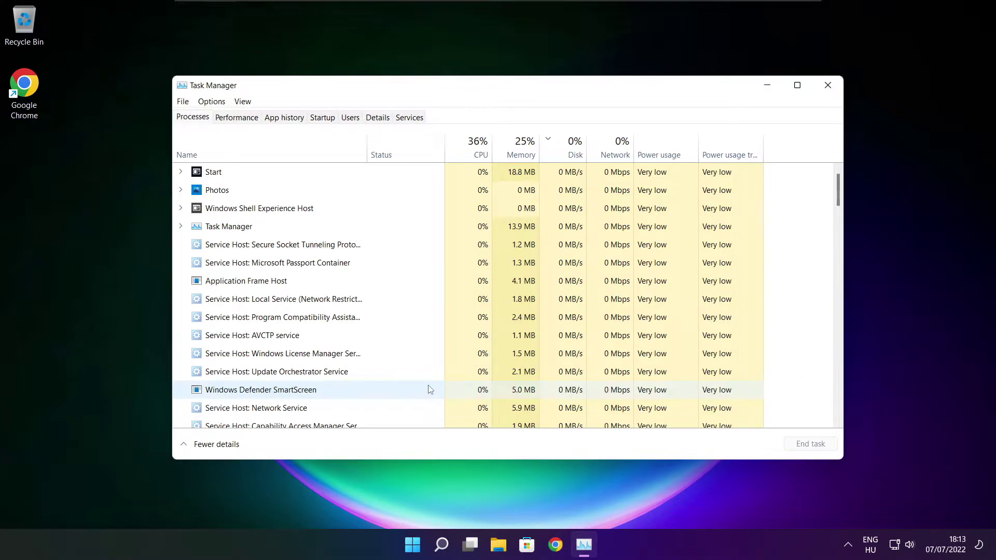
On the Startup tab, disable Cortana, Microsoft Edge, Microsoft Teams and Terminal, leaving VMware Tools enabled
left_click(323, 118)
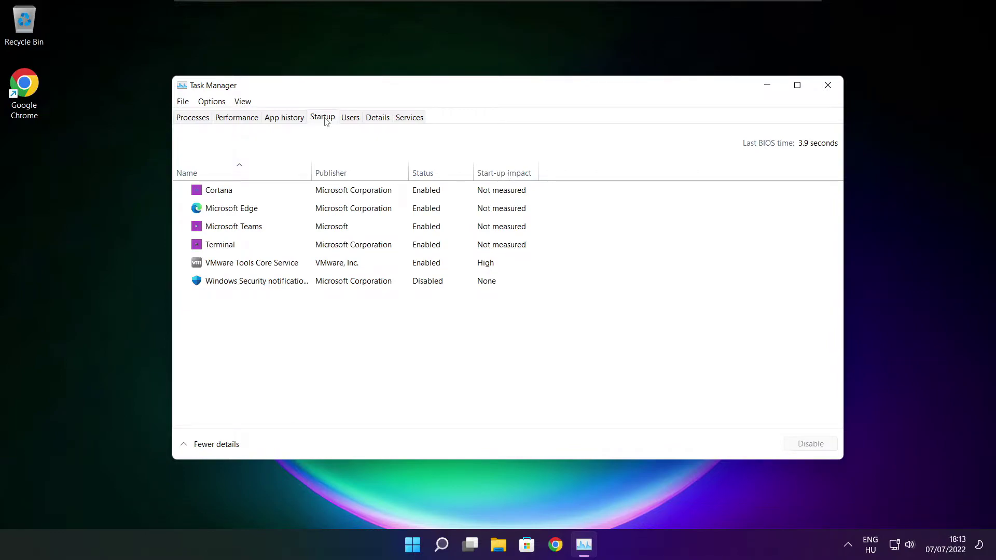
left_click(325, 196)
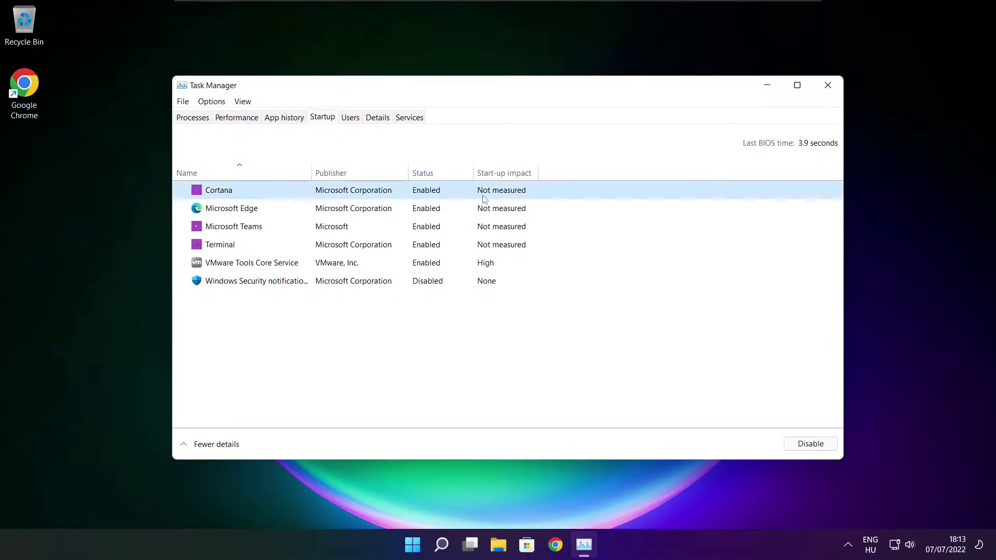
left_click(811, 445)
left_click(307, 210)
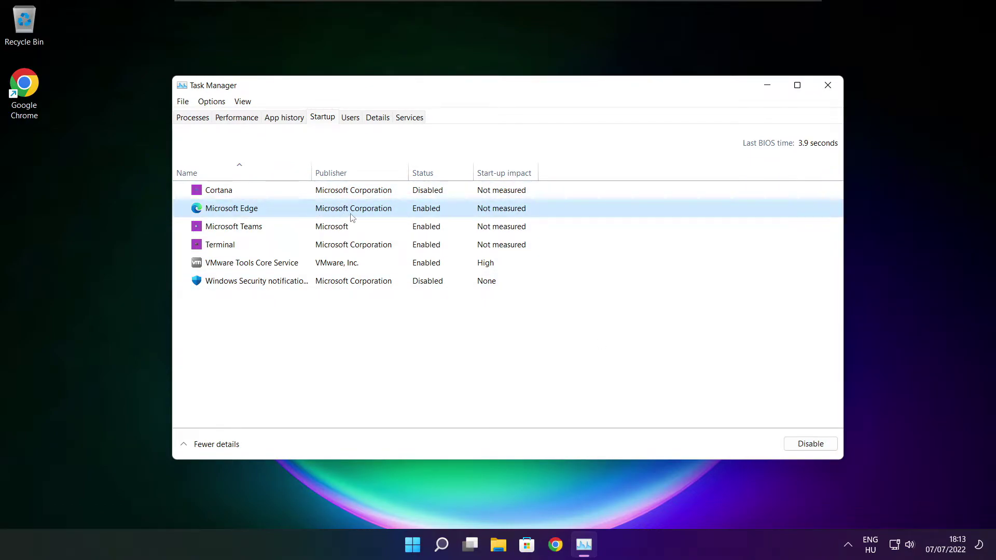
left_click(810, 445)
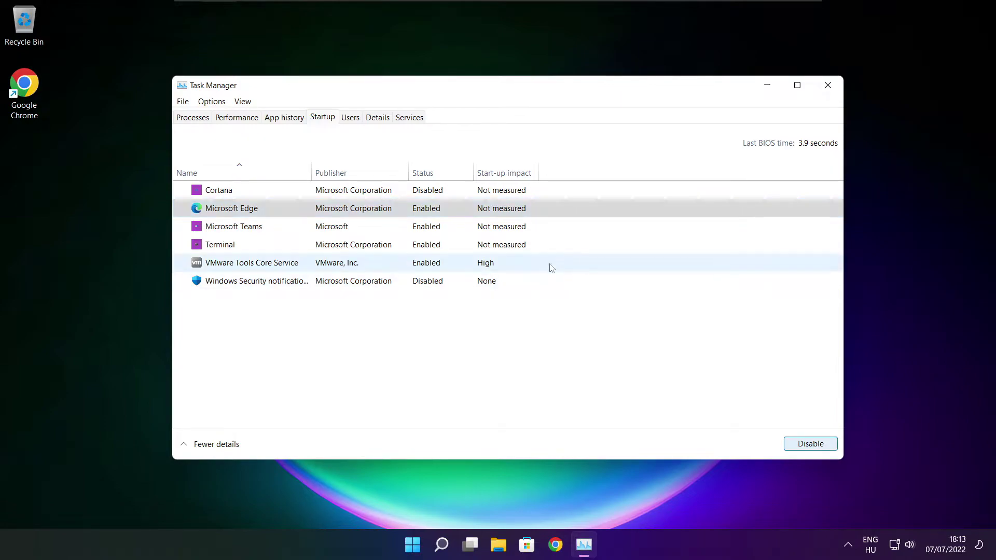
left_click(440, 231)
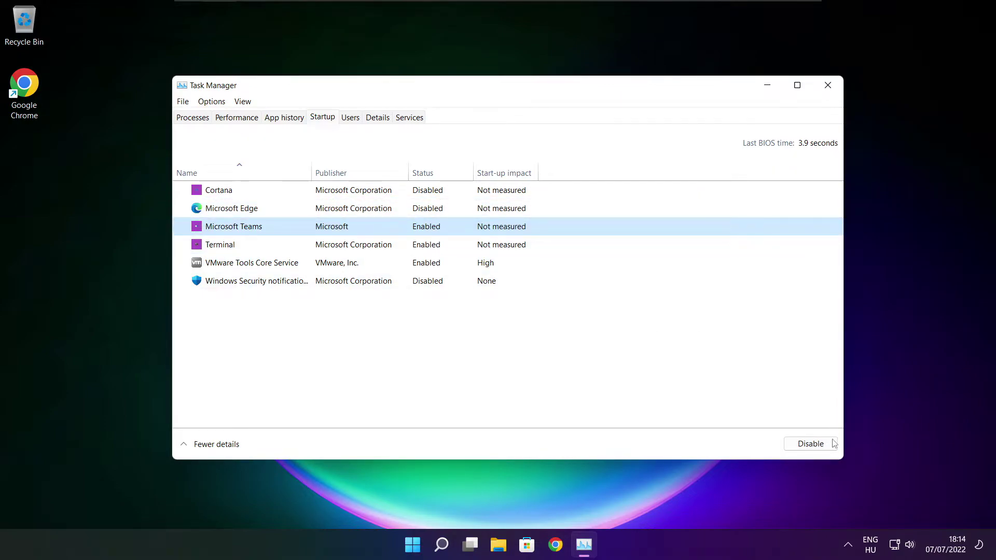
left_click(818, 449)
left_click(373, 251)
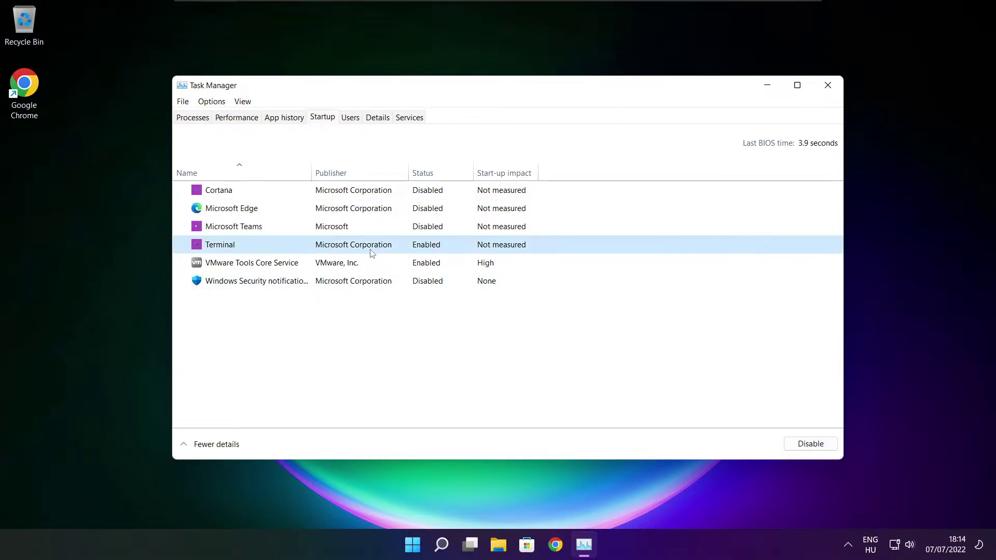
left_click(822, 449)
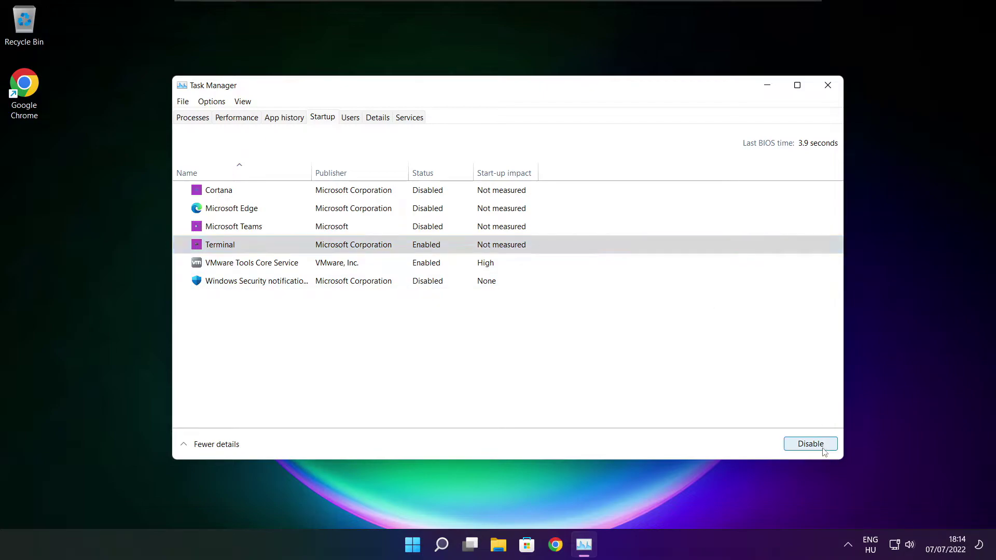
left_click(446, 242)
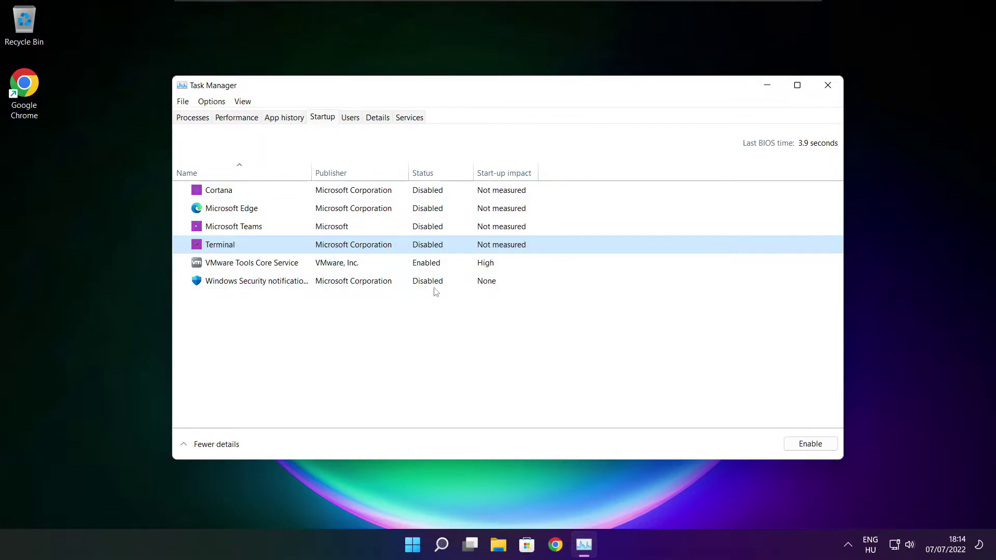
Close Task Manager and launch Defragment and Optimise Drives by searching 'optimise'
left_click(827, 88)
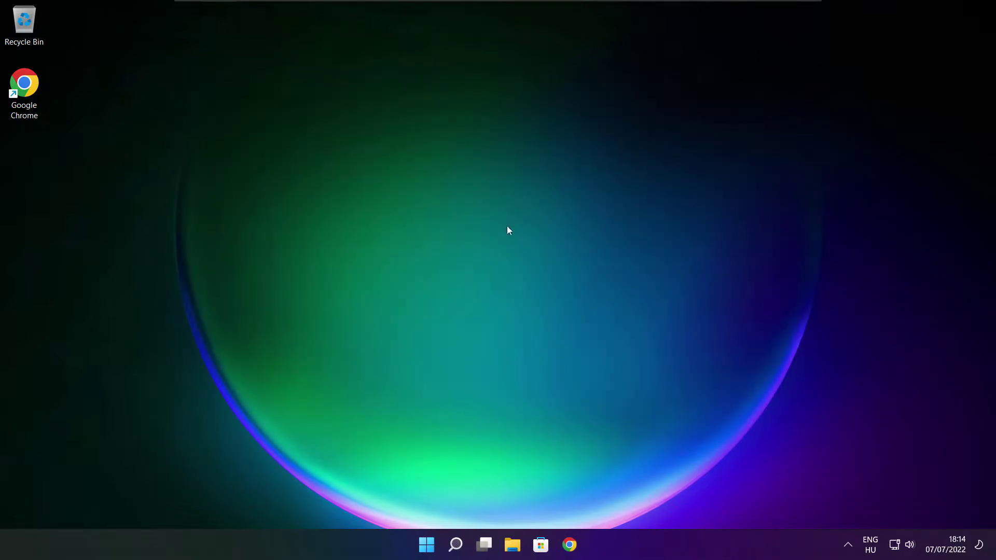
left_click(457, 544)
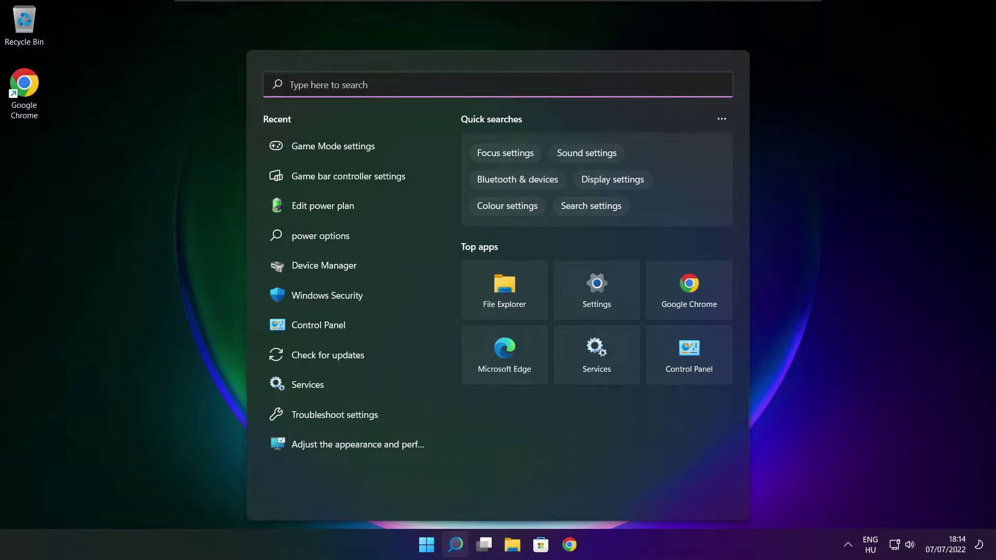
type("optimi")
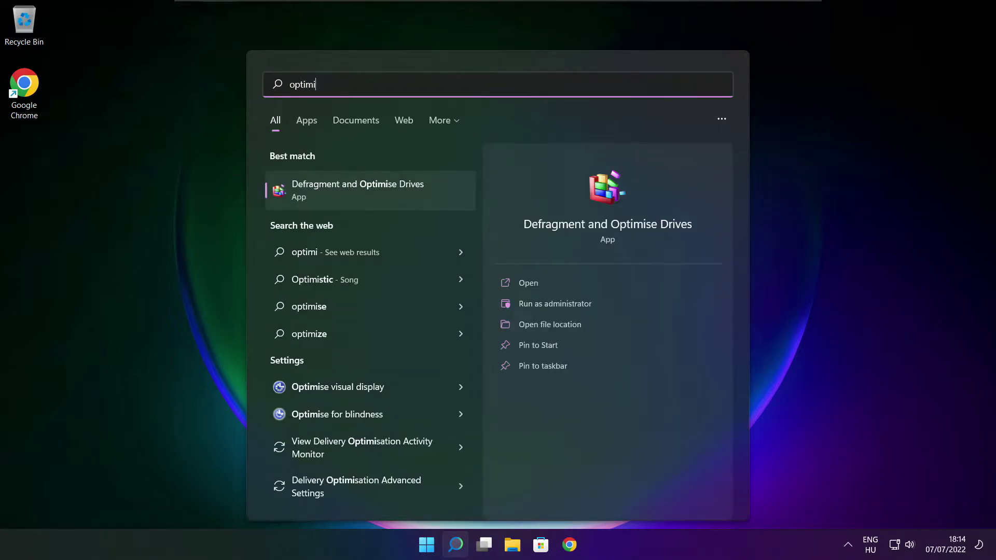
type("se")
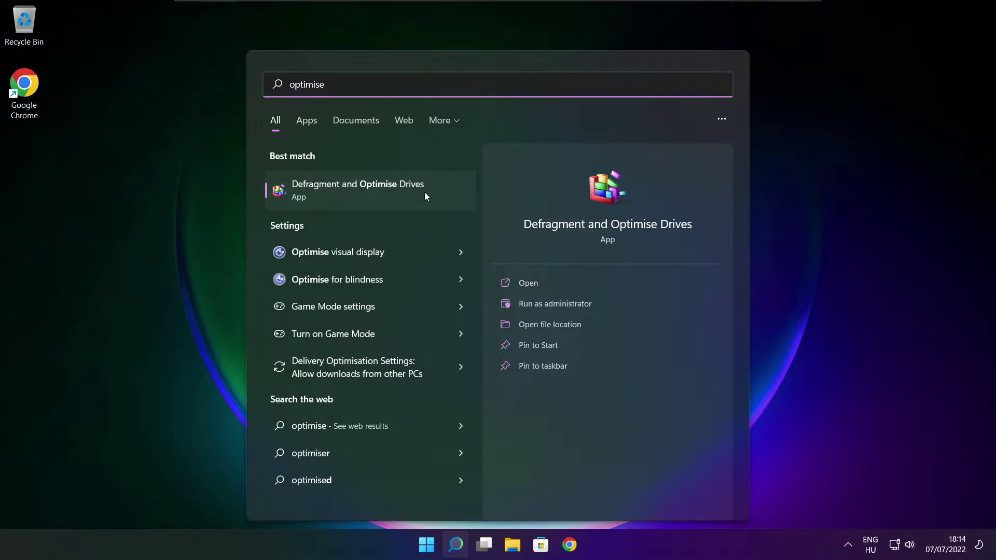
left_click(384, 189)
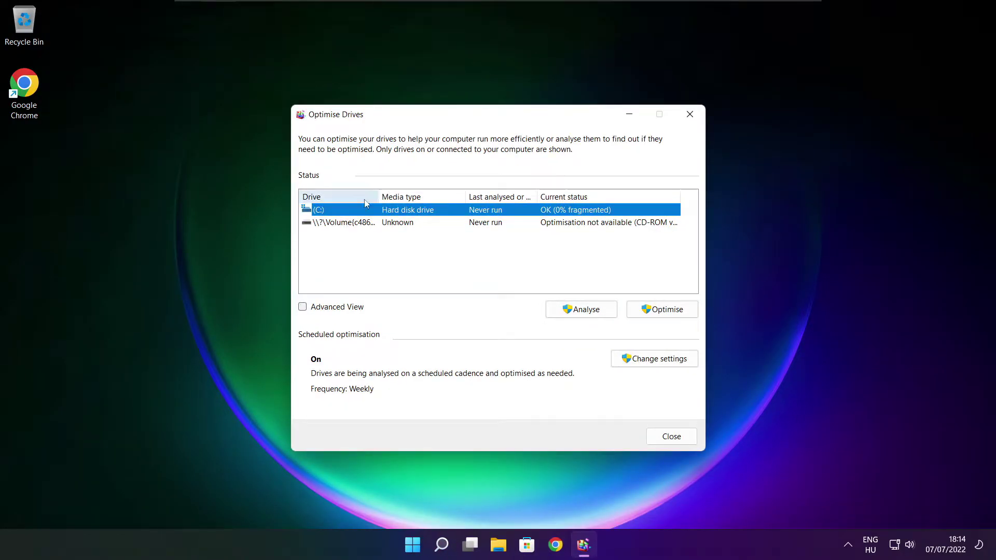
Analyse drive C: (9% fragmented), start optimising it, and close Optimise Drives
left_click(578, 310)
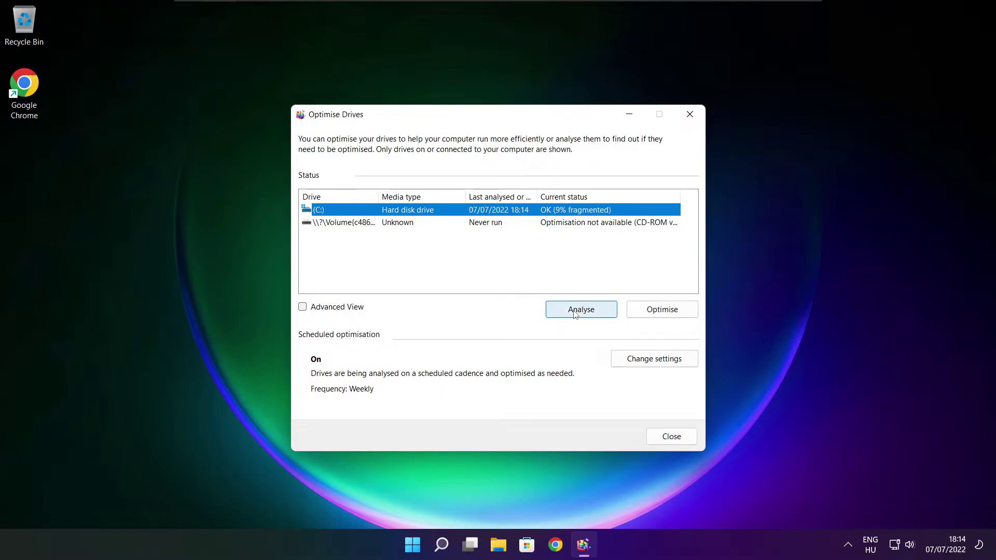
left_click(667, 314)
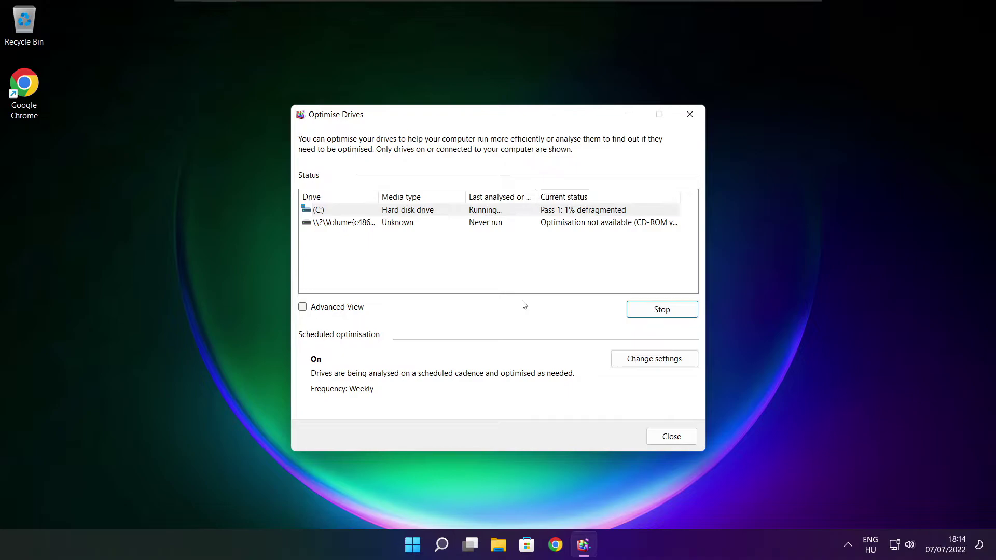
key("Escape")
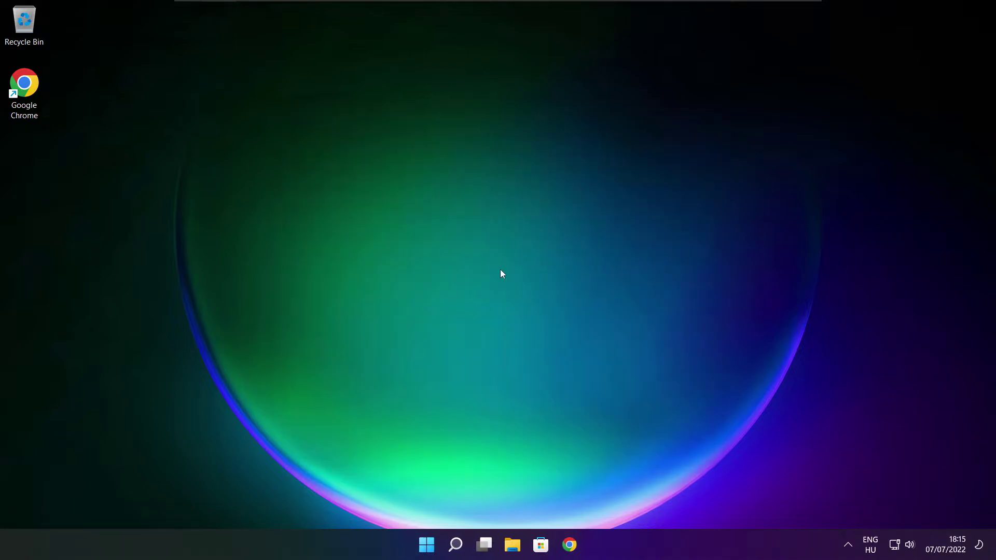
Run a Windows Update check from a search for 'updates' and close Settings
left_click(455, 545)
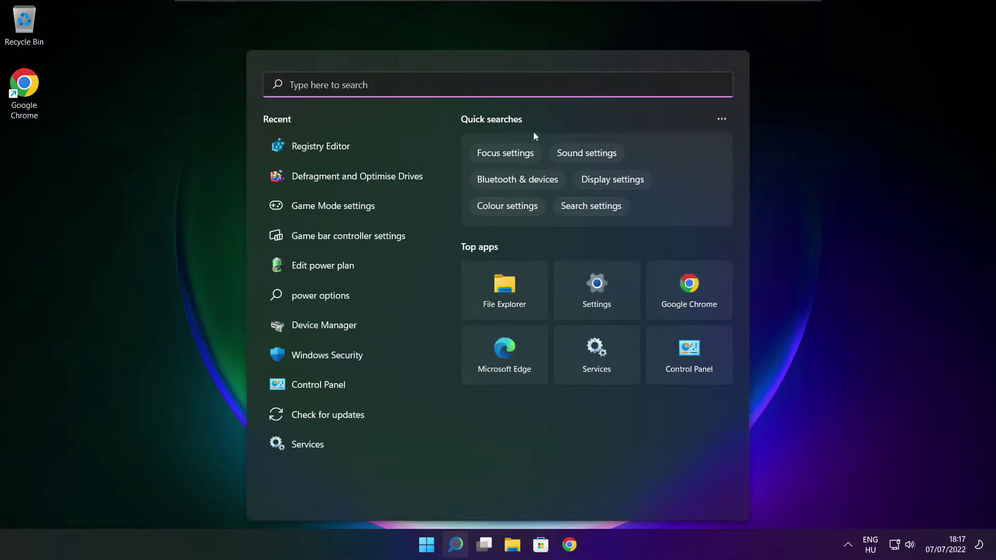
type("updates")
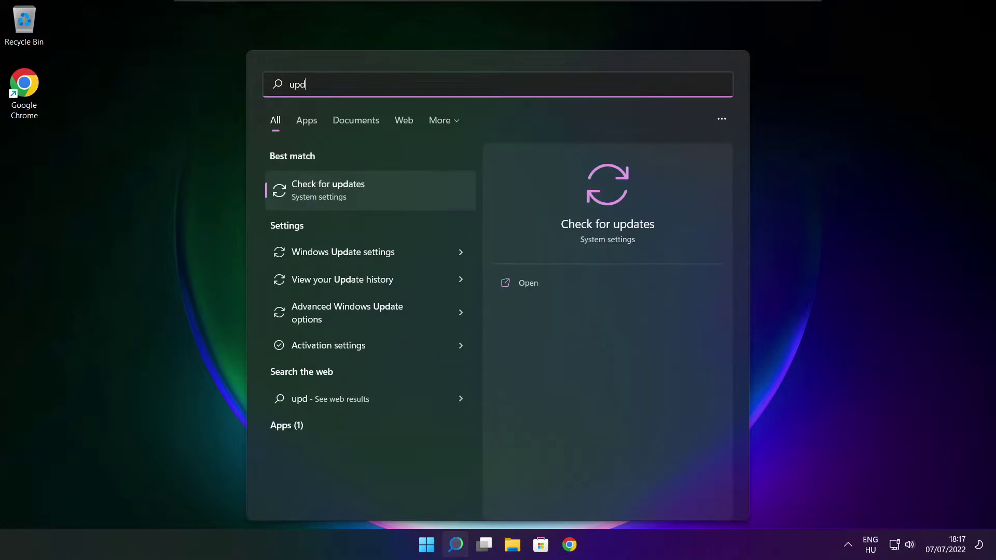
left_click(362, 195)
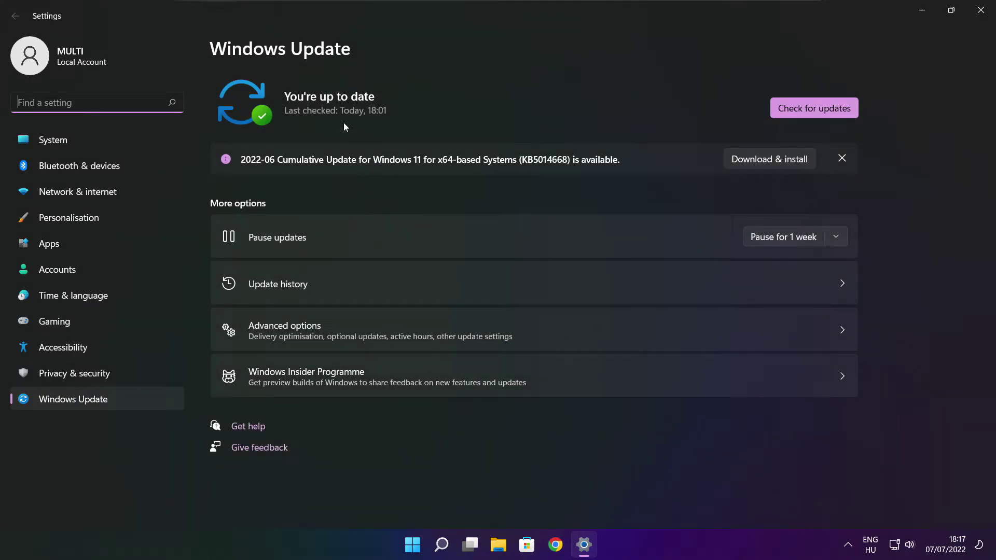
left_click(814, 108)
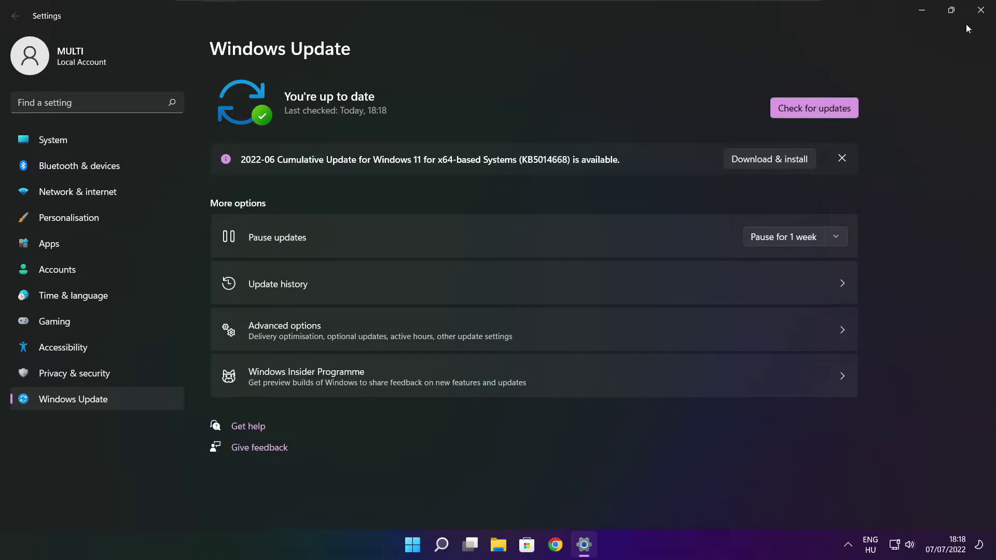
left_click(980, 11)
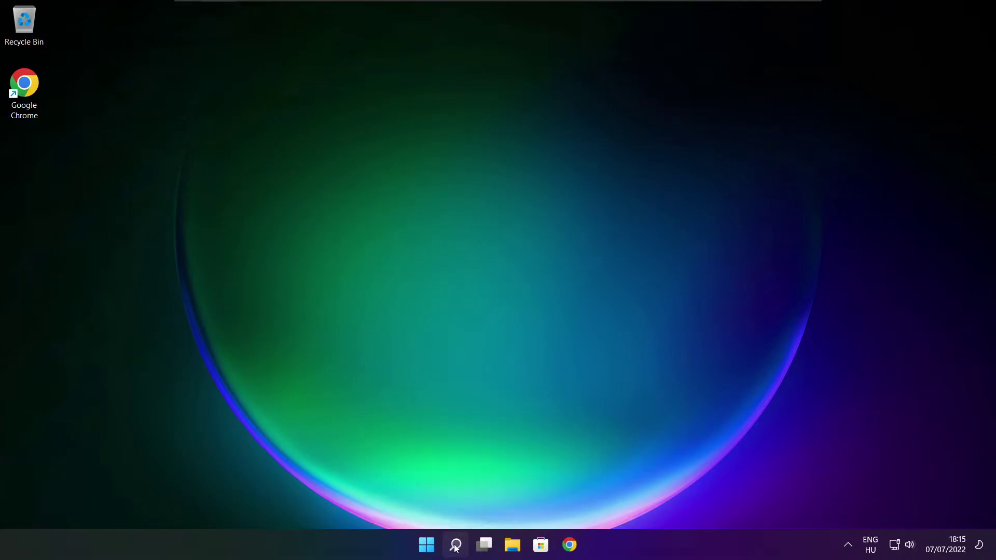
Launch Registry Editor from a 'regedit' search and move its window toward the centre
left_click(455, 545)
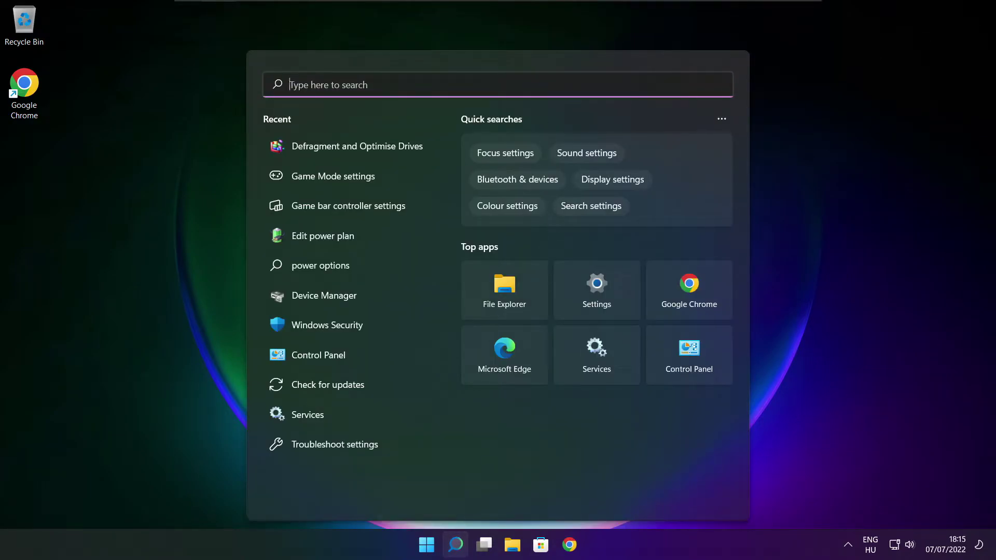
type("regedit")
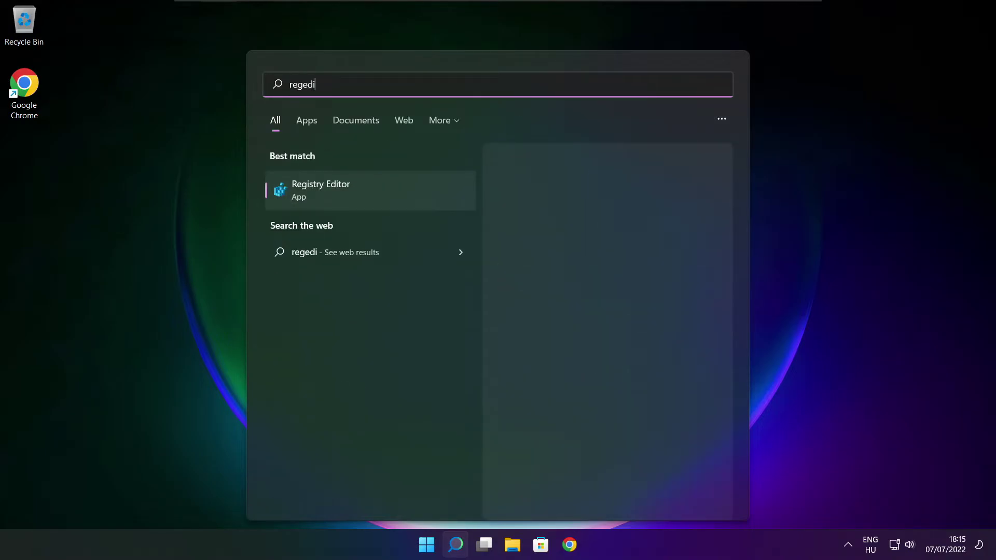
left_click(379, 191)
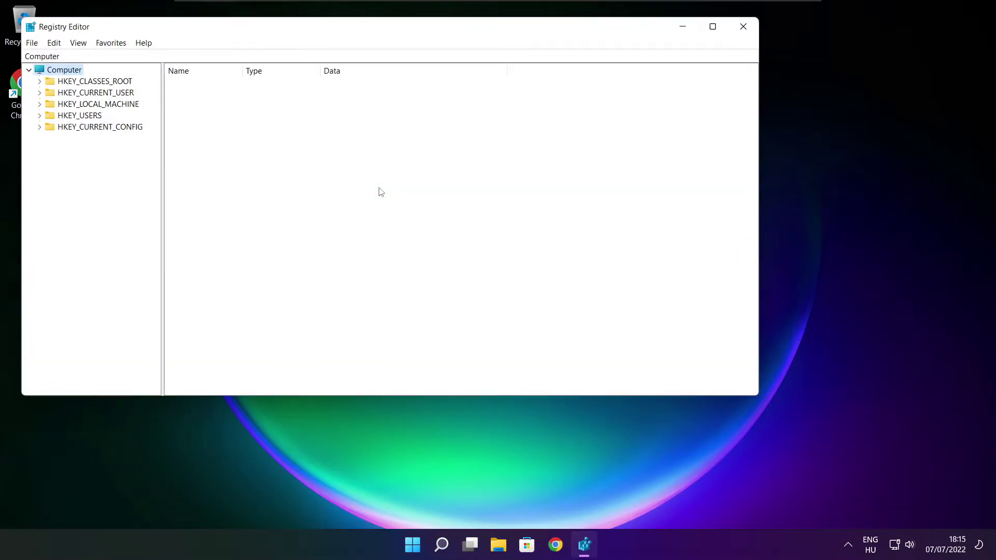
left_click_drag(299, 29, 405, 104)
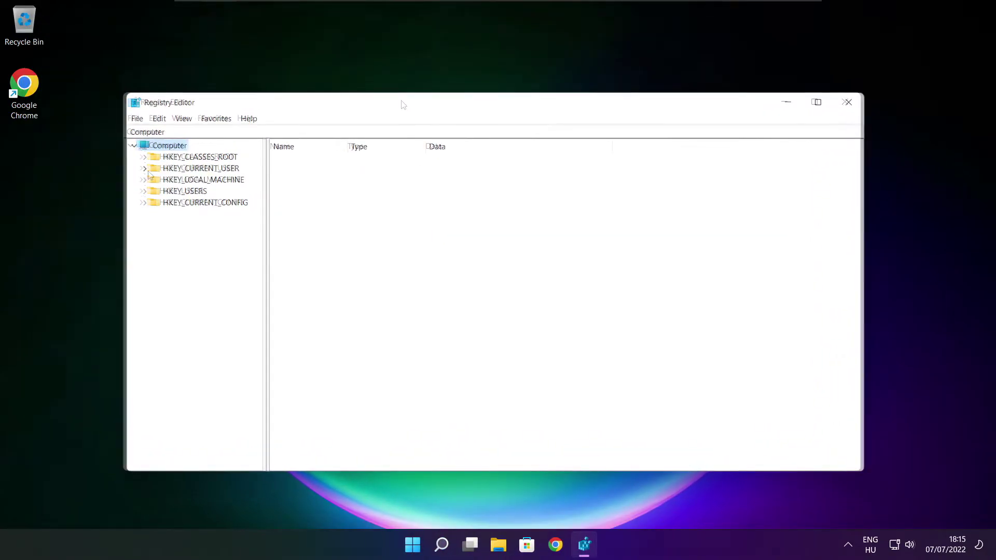
Open HKEY_CURRENT_USER\System\GameConfigStore and widen the Name column to read GameDVR_Enabled
left_click(160, 170)
left_click(145, 169)
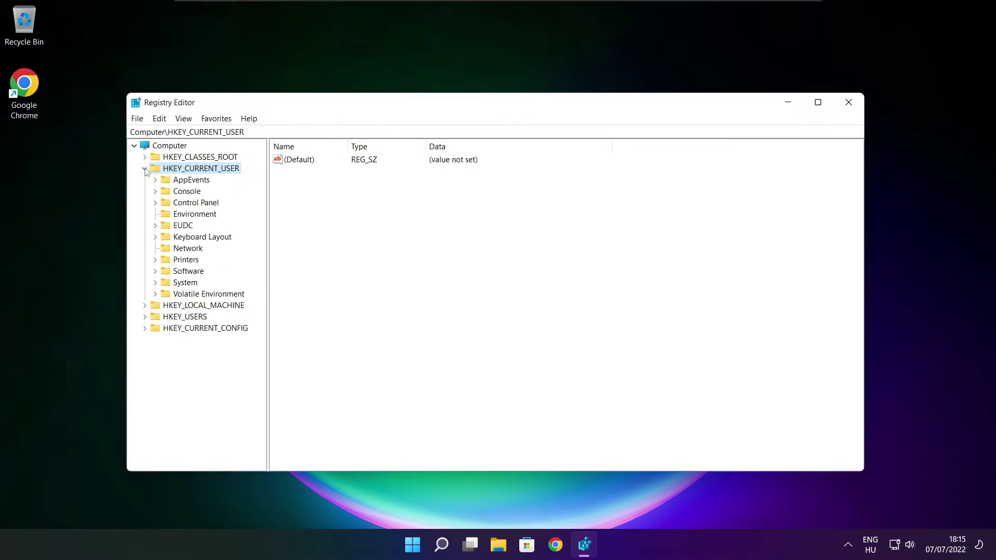
left_click(175, 285)
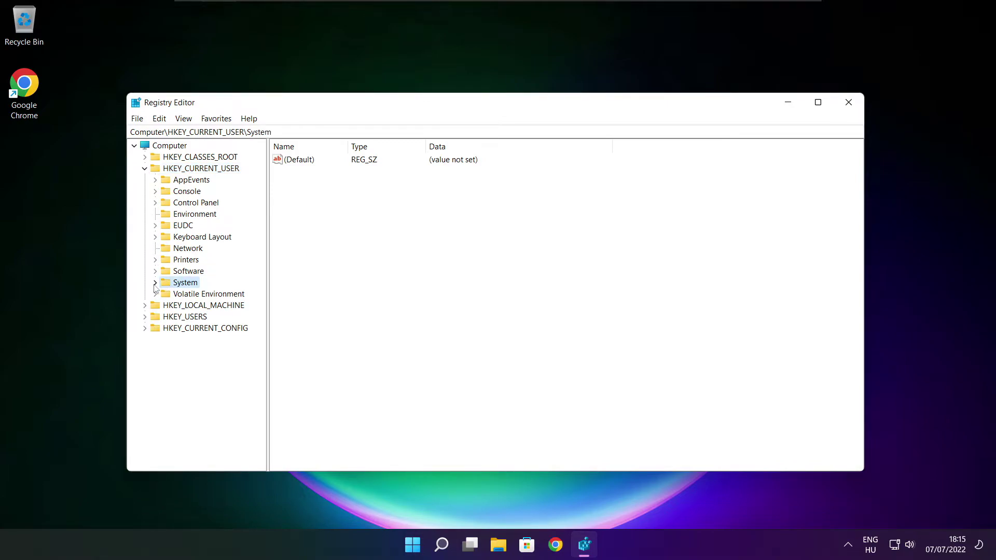
left_click(156, 283)
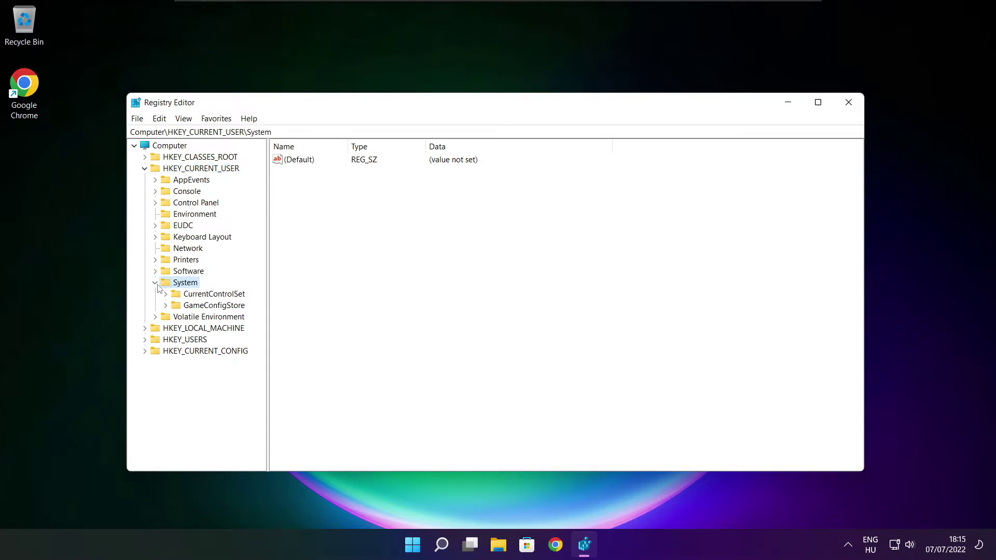
left_click(200, 307)
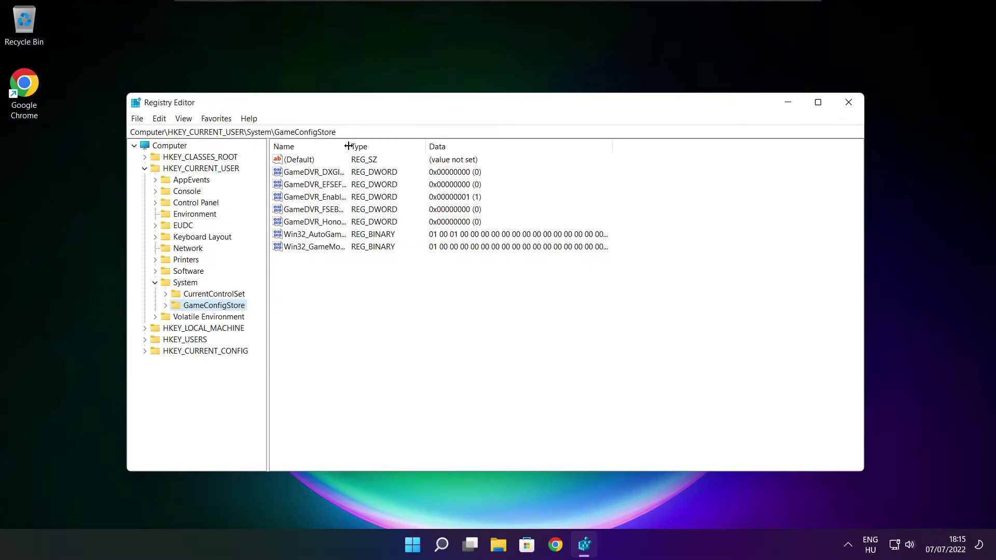
left_click_drag(348, 146, 436, 146)
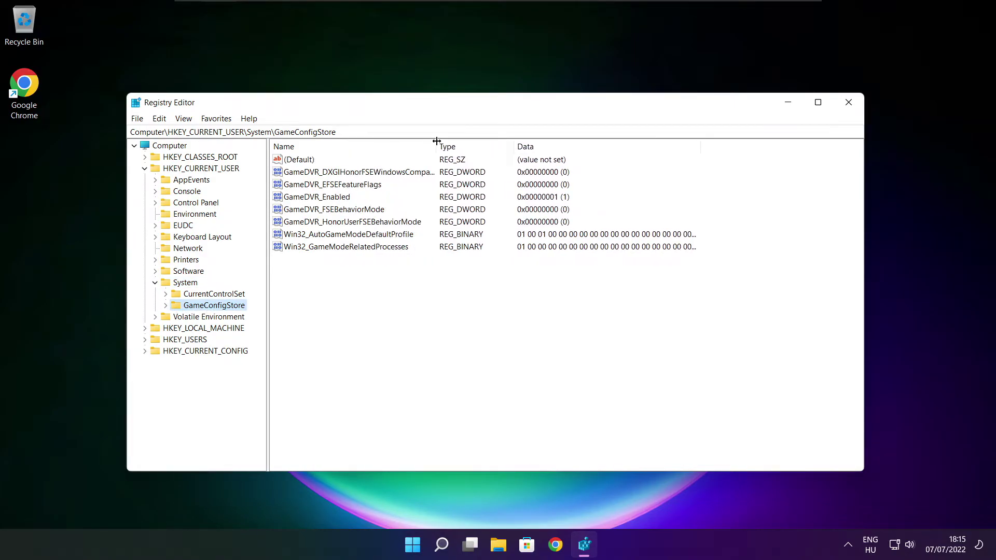
left_click(322, 199)
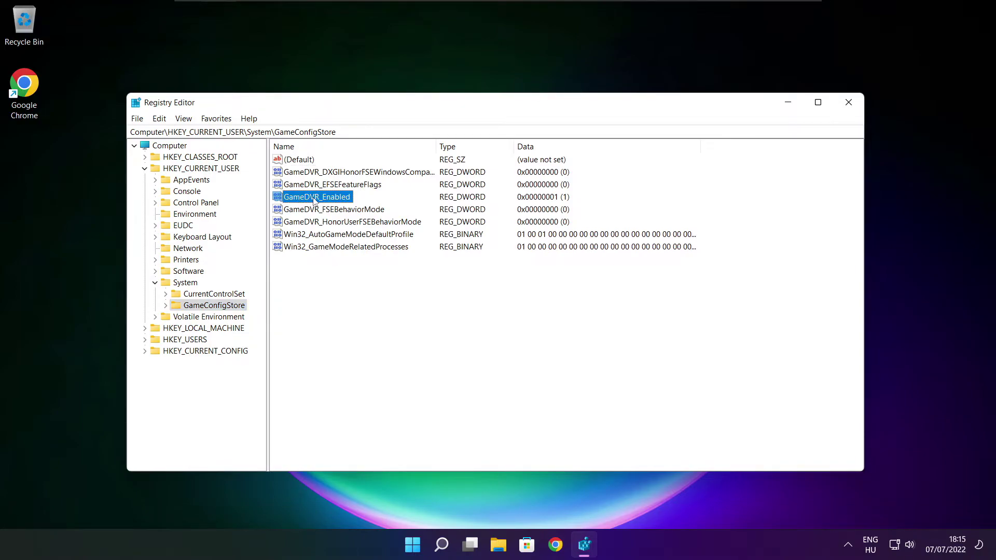
Change GameDVR_Enabled's value data from 1 to 0, then collapse HKEY_CURRENT_USER
double_click(315, 199)
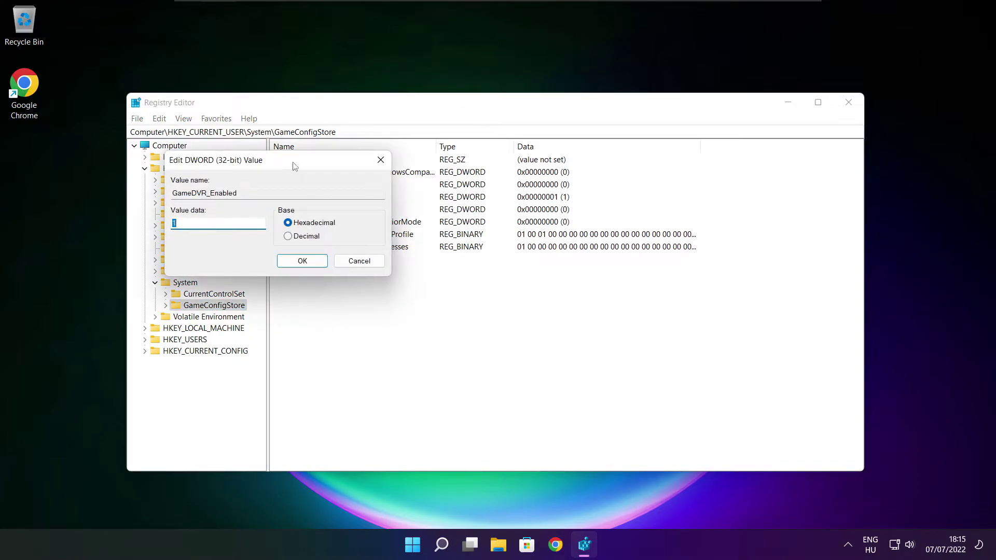
left_click_drag(294, 165, 524, 204)
key("End")
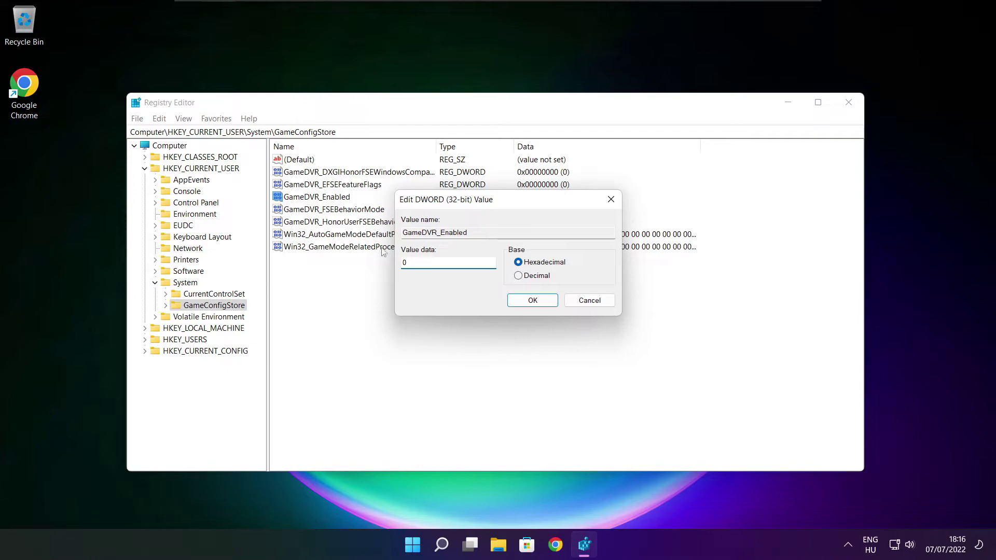
left_click(534, 303)
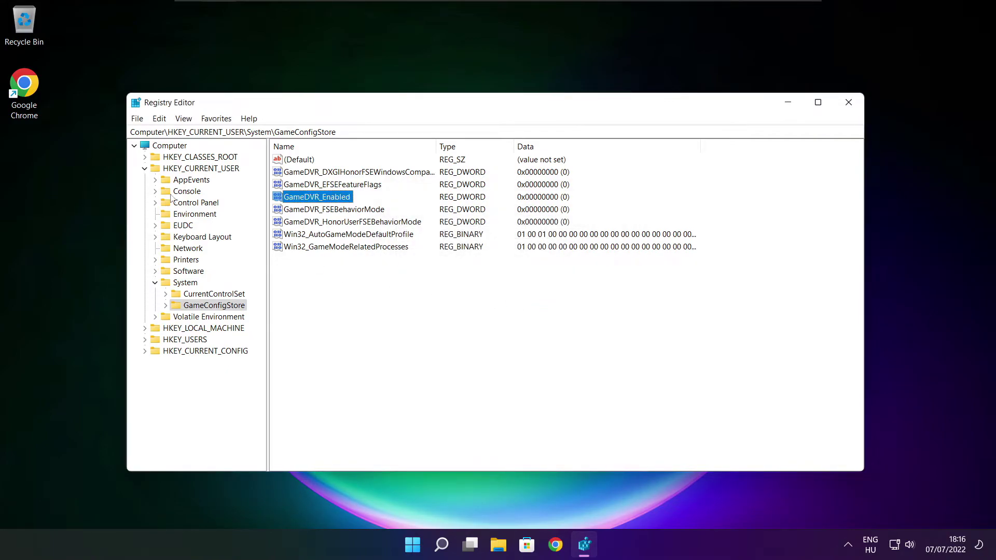
left_click(145, 168)
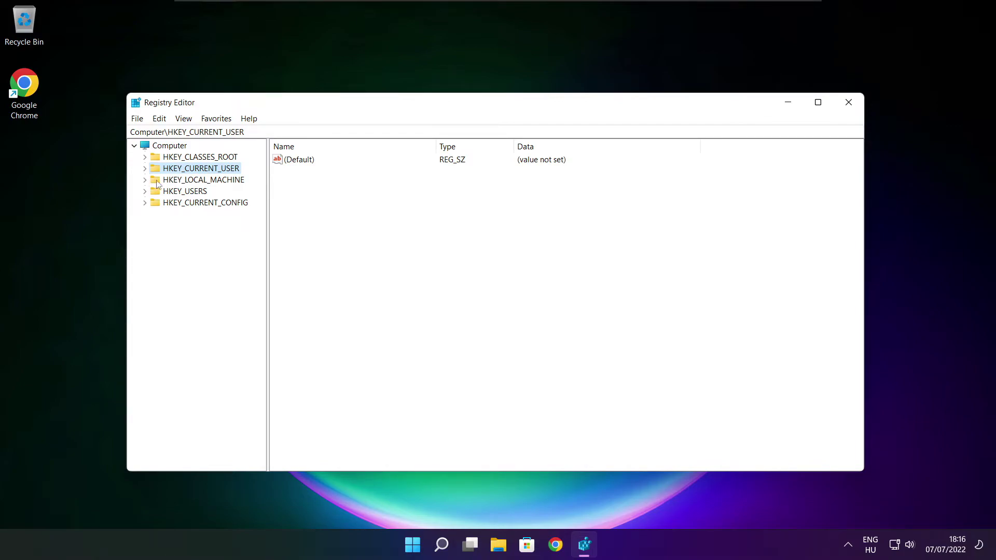
Expand HKEY_LOCAL_MACHINE\SOFTWARE\Microsoft in the registry key tree
left_click(158, 181)
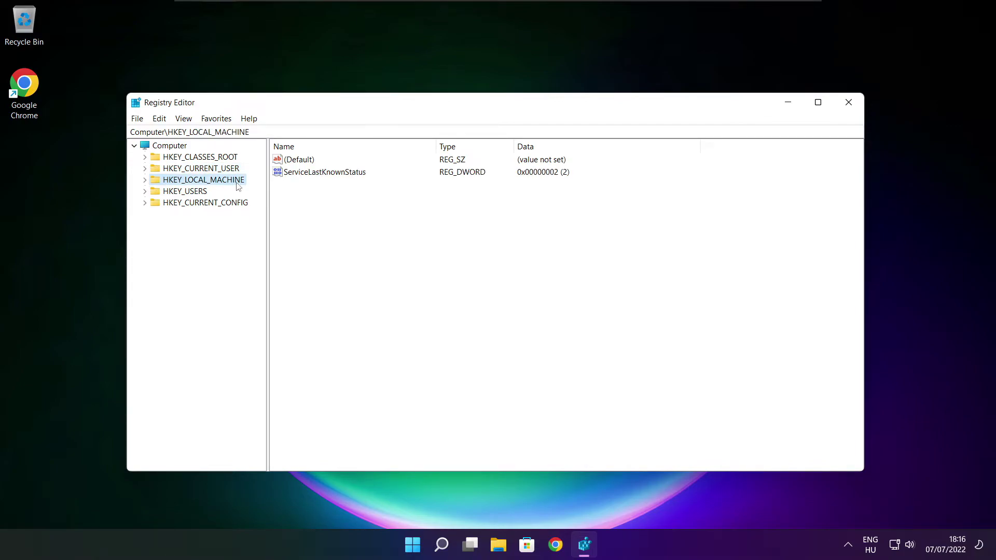
left_click(145, 181)
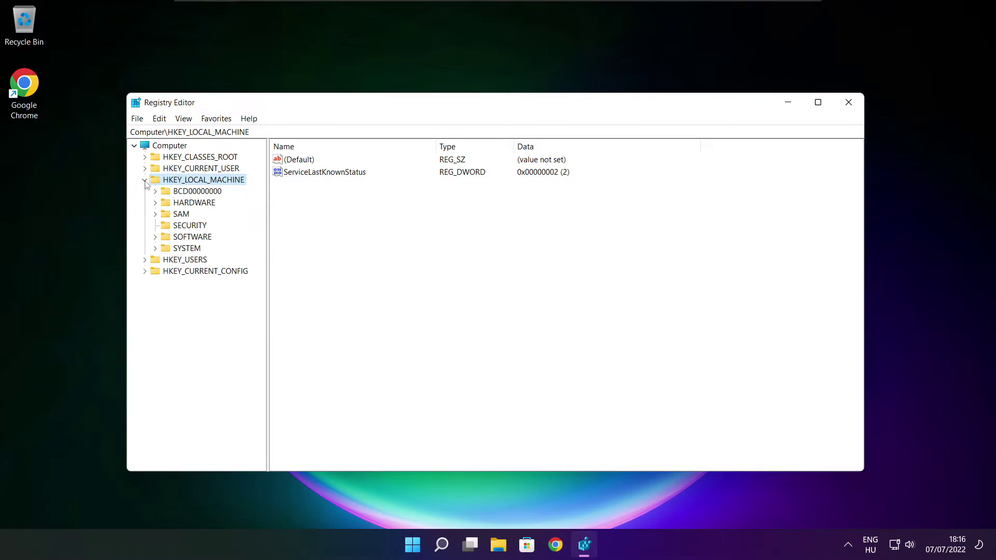
left_click(177, 240)
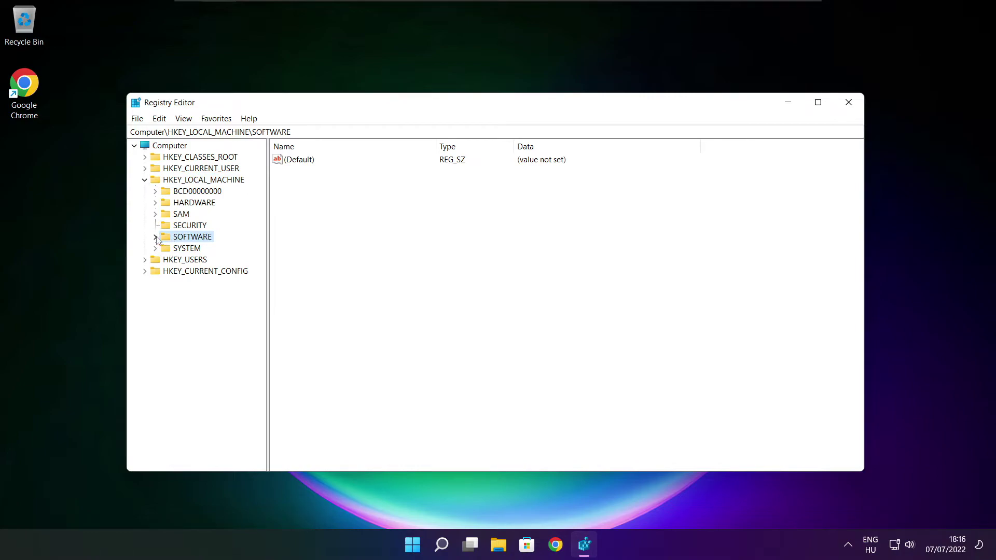
left_click(155, 237)
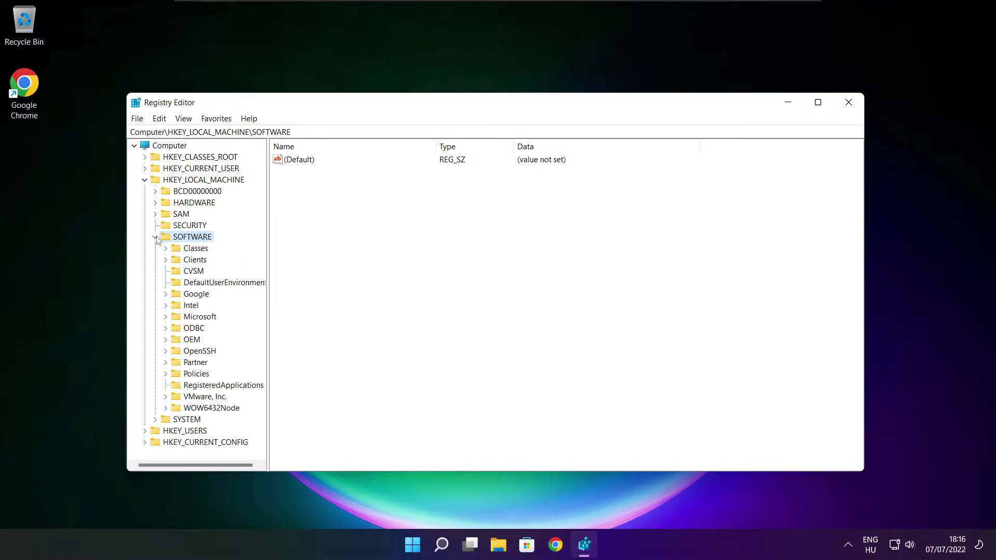
left_click(186, 318)
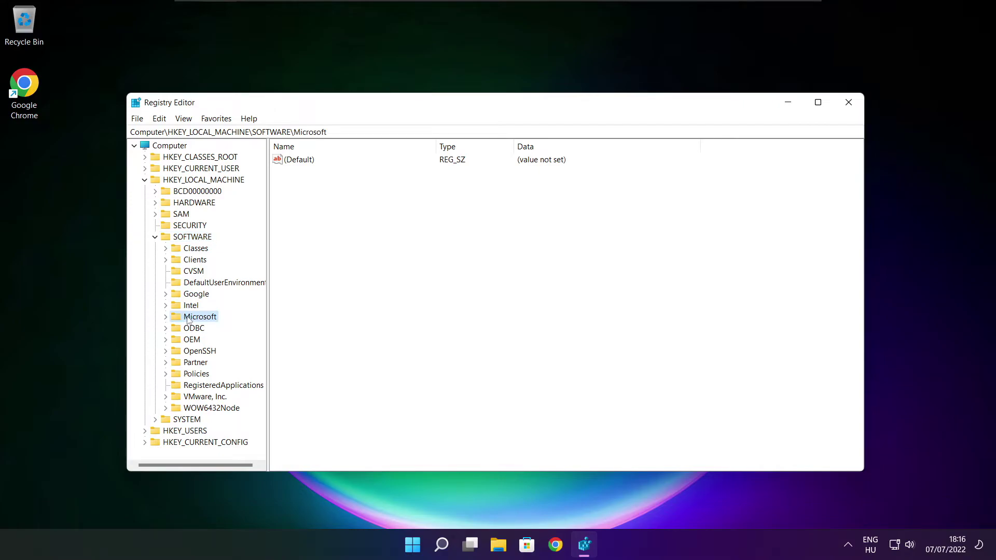
left_click(166, 317)
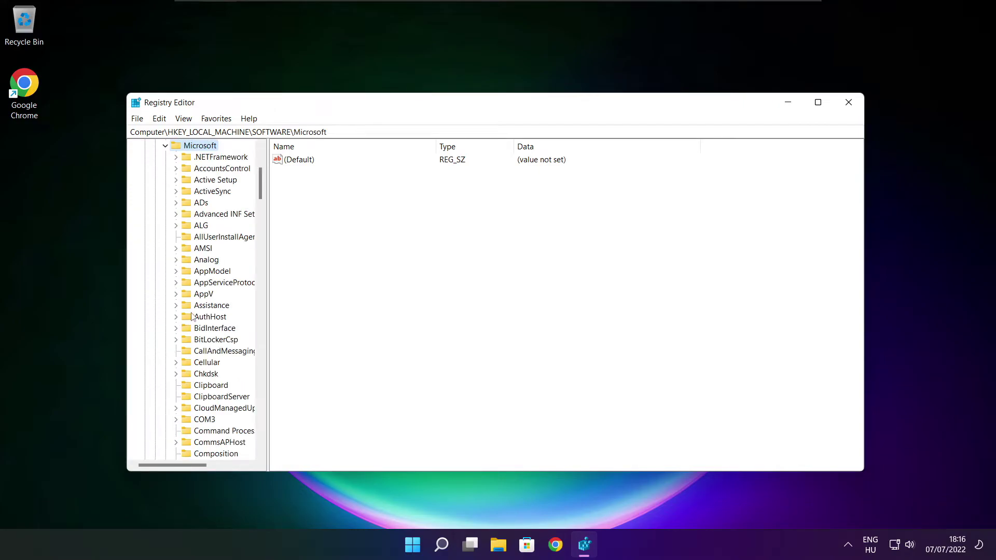
scroll(203, 311, "down", 20)
scroll(203, 311, "down", 20)
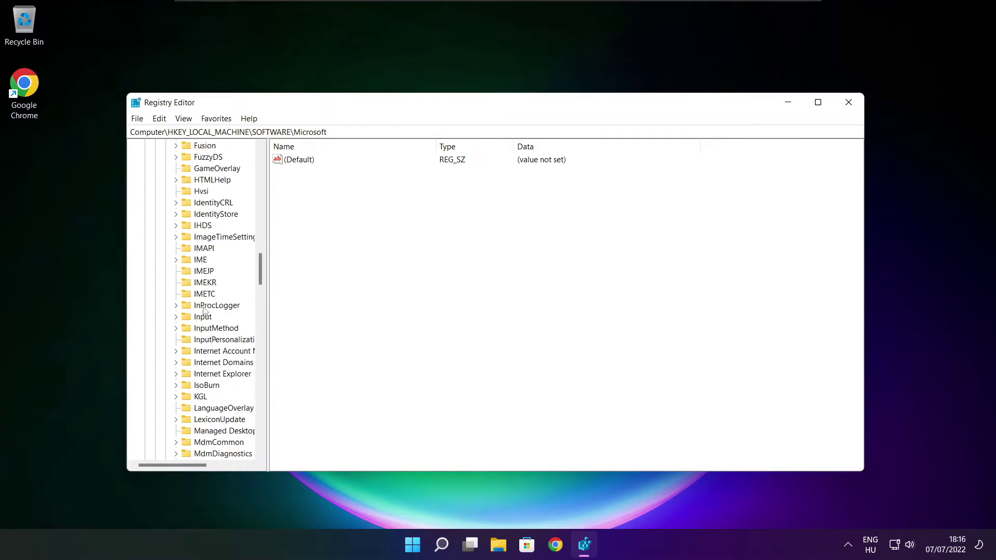
scroll(204, 311, "down", 5)
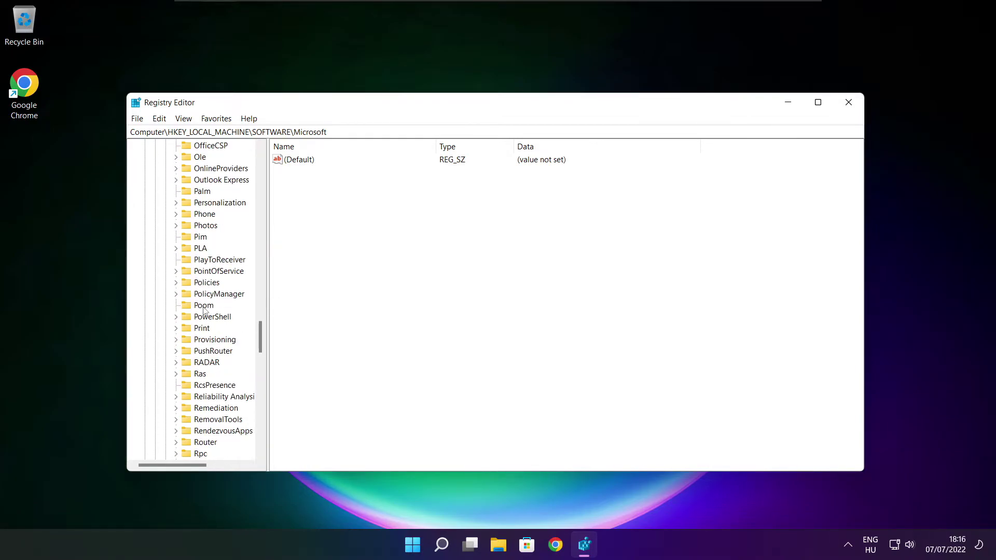
scroll(203, 310, "down", 1)
scroll(204, 310, "up", 1)
Expand PolicyManager\default\ApplicationManagement, widening the tree pane to list AllowGameDVR
left_click(190, 298)
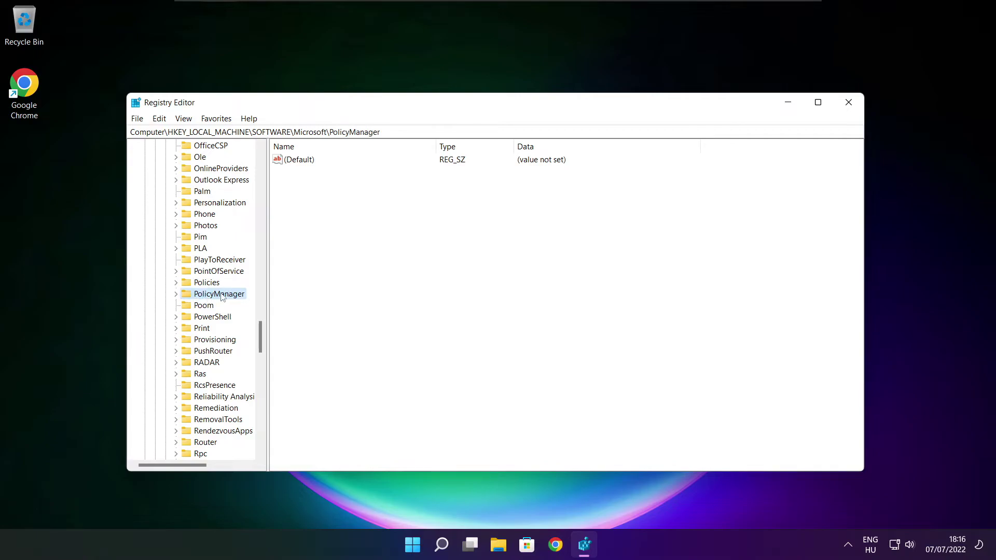
left_click(176, 294)
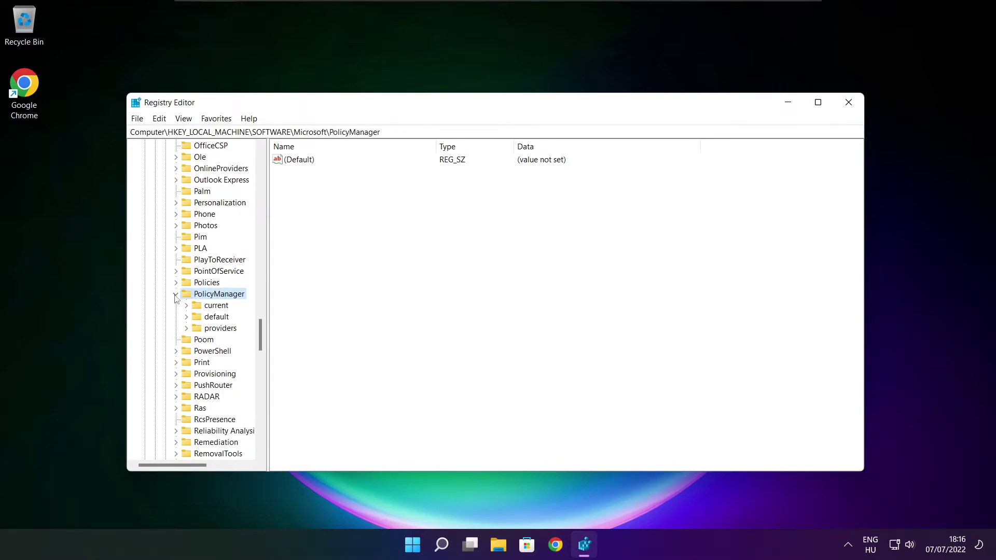
left_click(216, 319)
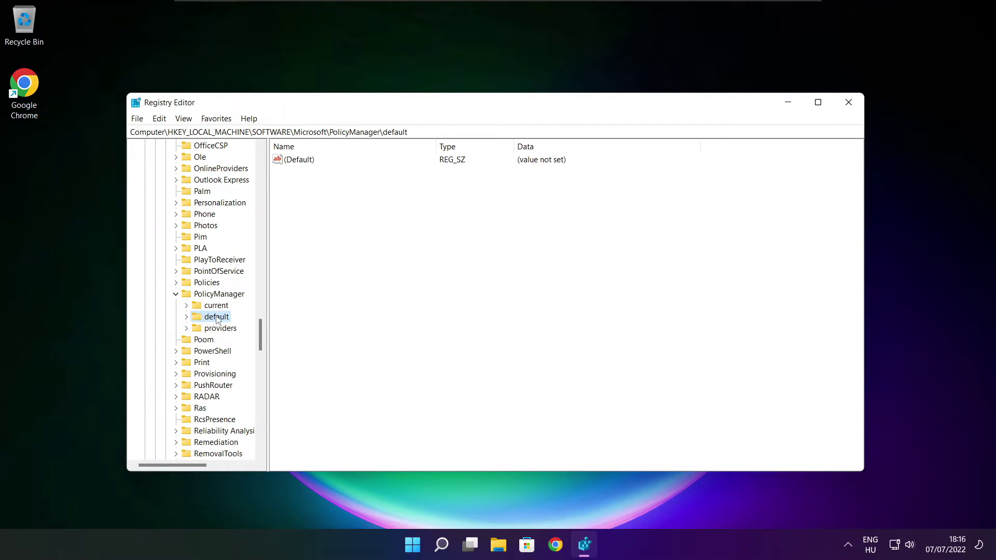
left_click(186, 317)
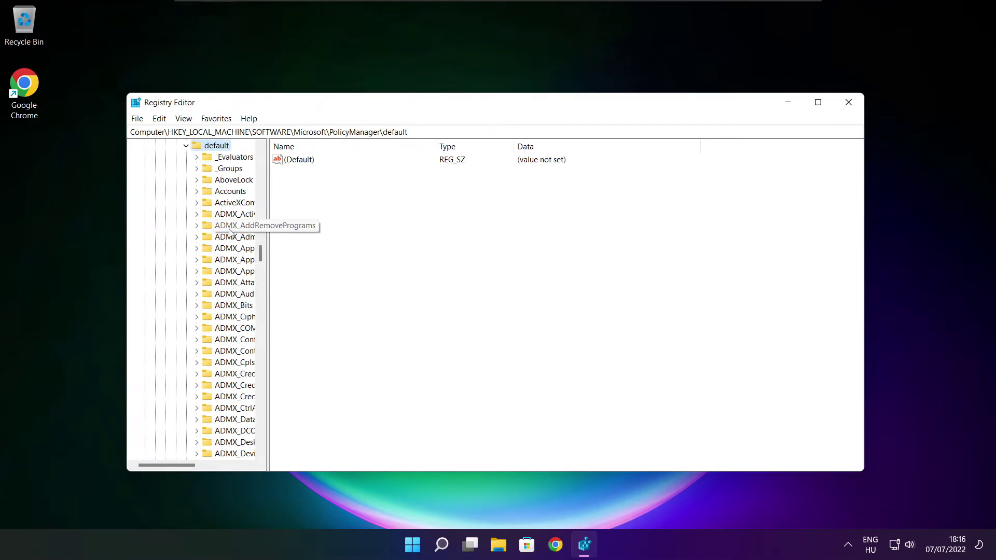
scroll(230, 231, "down", 20)
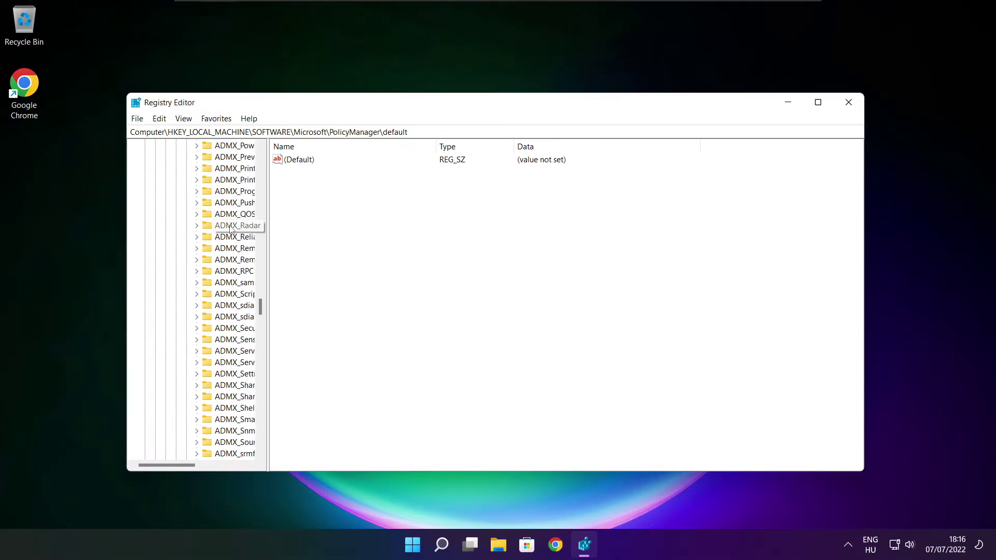
scroll(231, 228, "down", 15)
left_click_drag(268, 227, 328, 227)
scroll(235, 218, "up", 1)
left_click(235, 215)
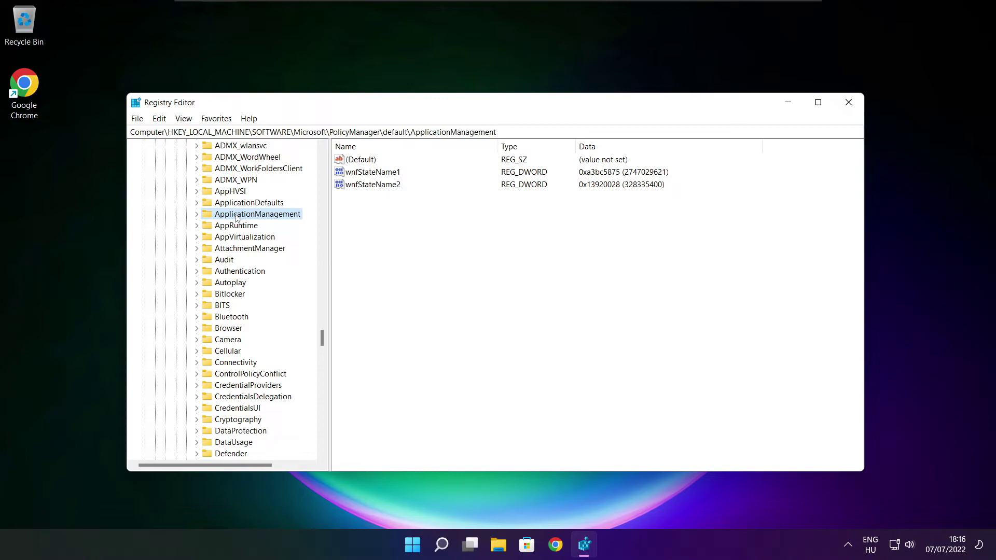
left_click(197, 215)
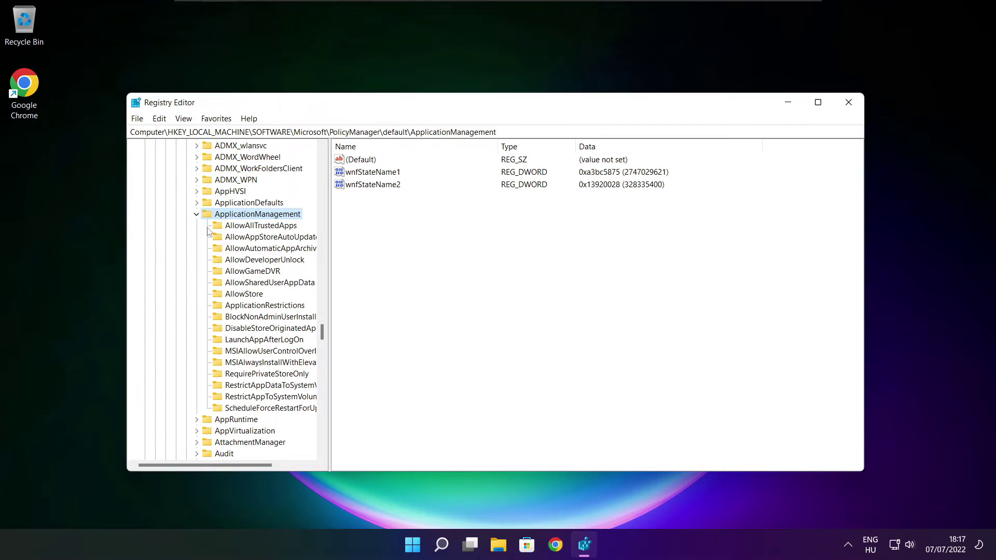
Set the 'value' DWORD under the AllowGameDVR key from 1 to 0
left_click_drag(330, 261, 341, 261)
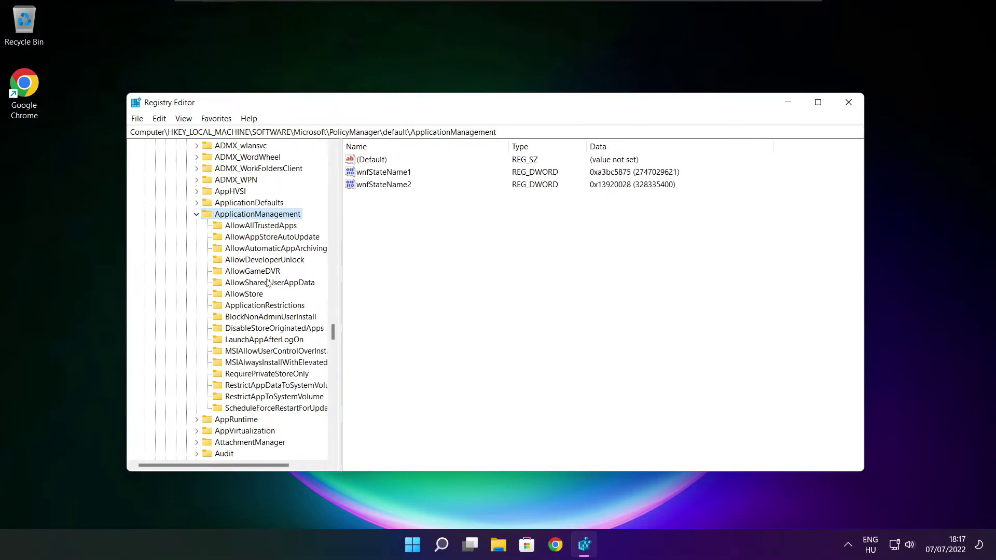
left_click(251, 272)
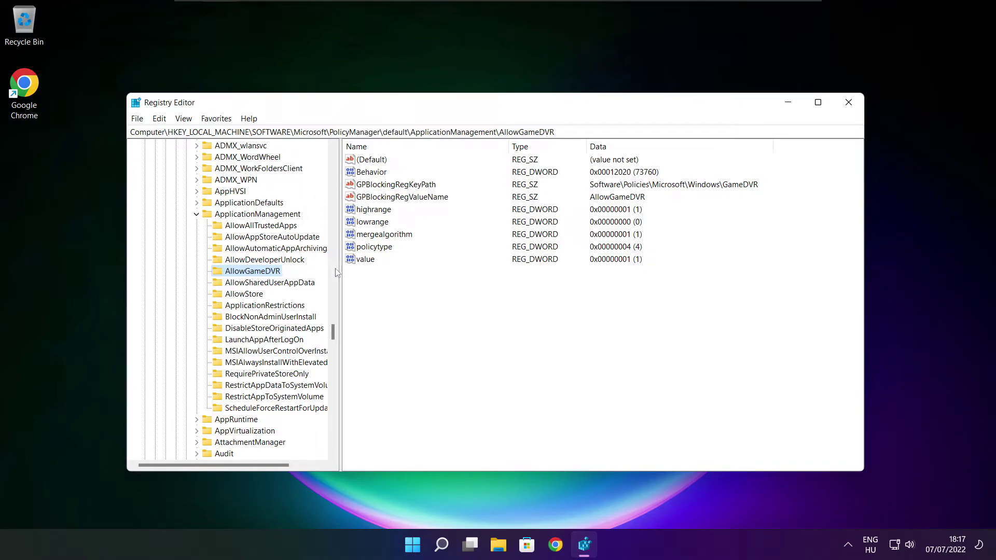
left_click(368, 260)
double_click(369, 259)
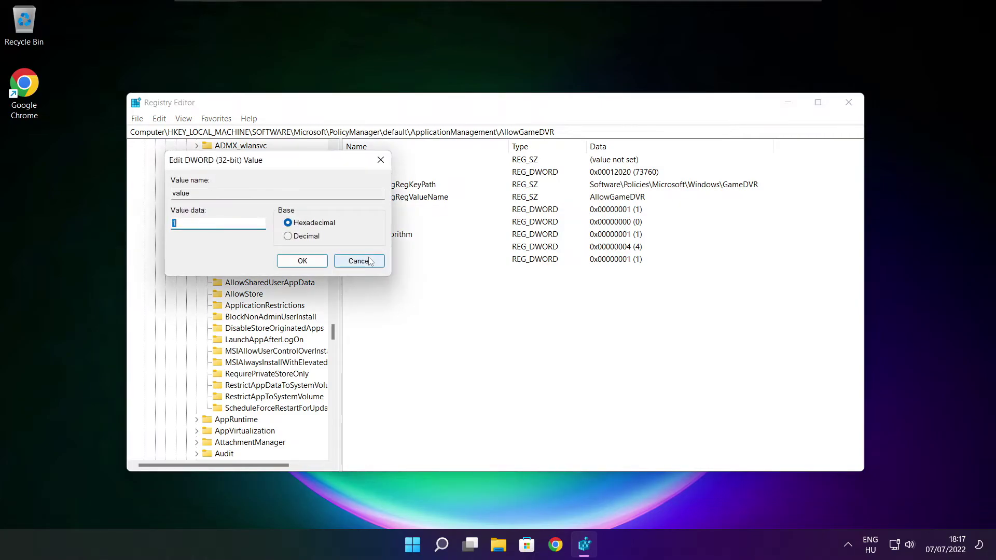
left_click_drag(278, 167, 504, 208)
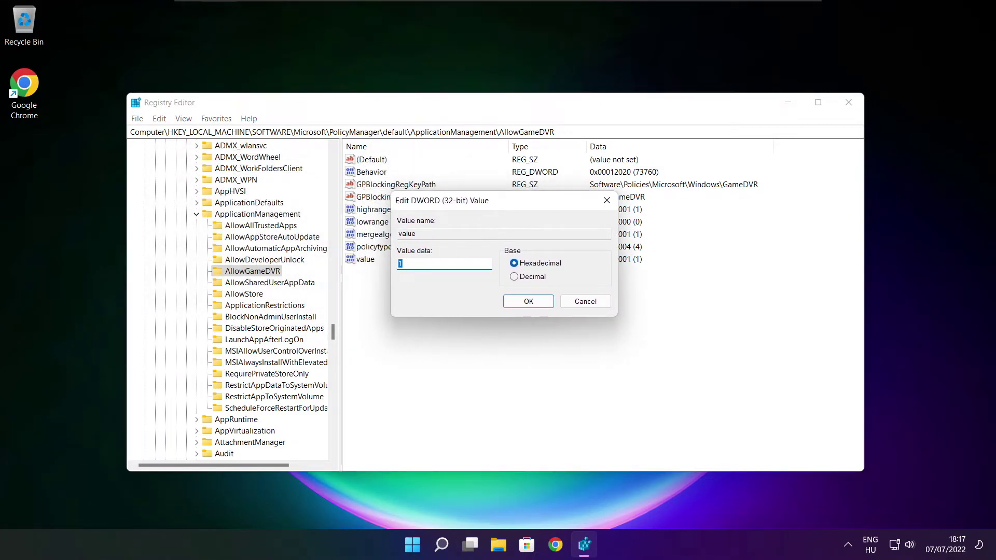
type("0")
left_click(528, 302)
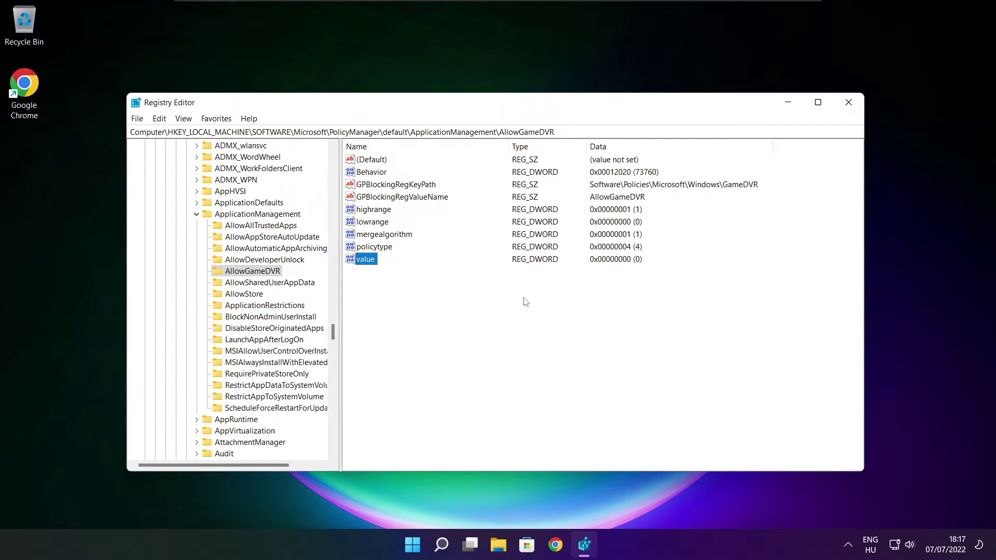
Close Registry Editor and return to Chrome on the DirectX download page
left_click(850, 106)
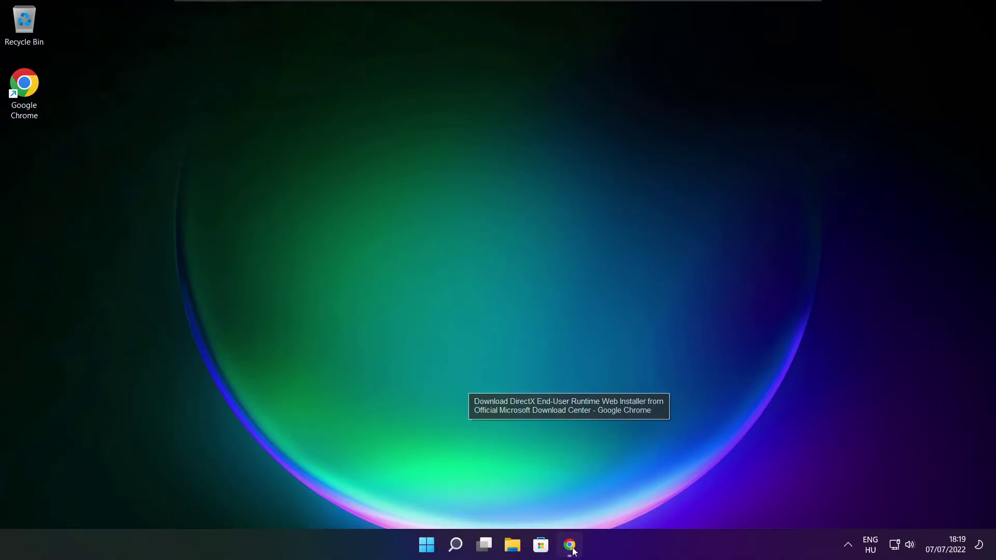
left_click(573, 549)
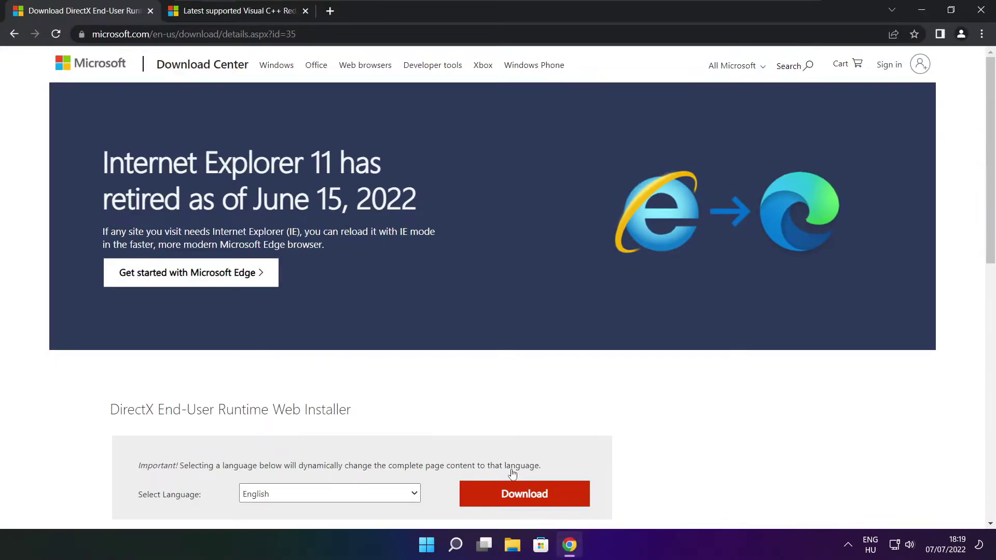
key("ctrl+l")
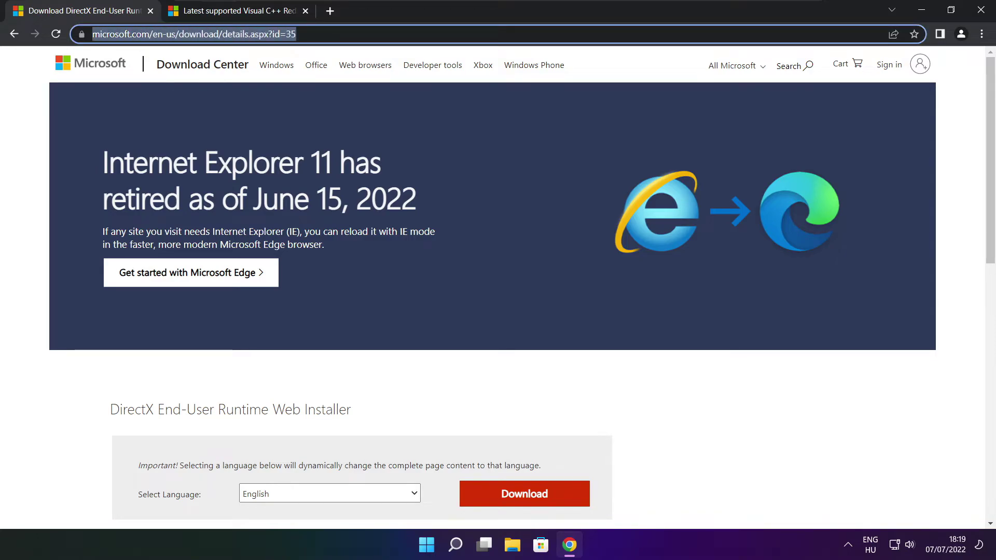
left_click(228, 35)
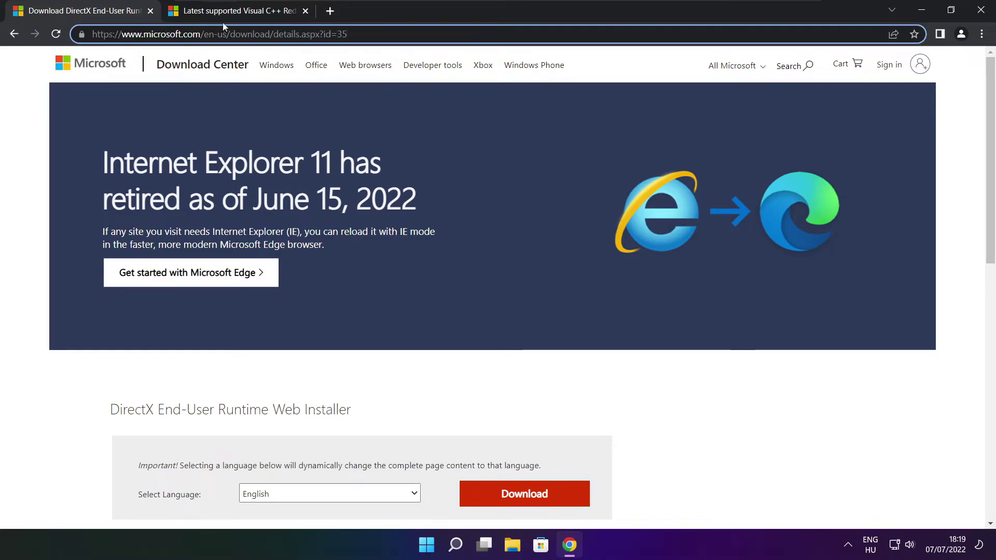
left_click(356, 375)
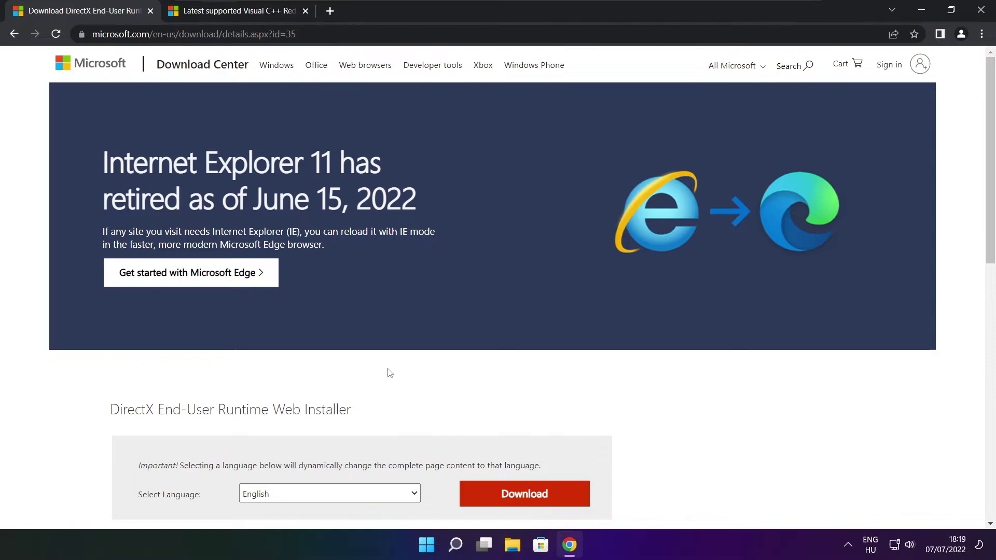
Download the DirectX End-User Runtime Web Installer (dxwebsetup.exe)
scroll(367, 218, "down", 3)
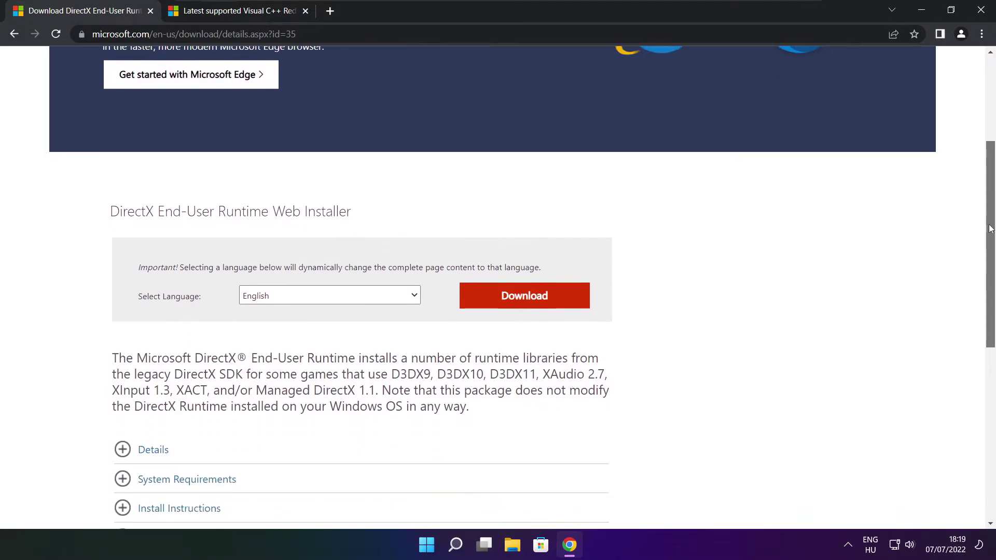
left_click_drag(367, 218, 422, 218)
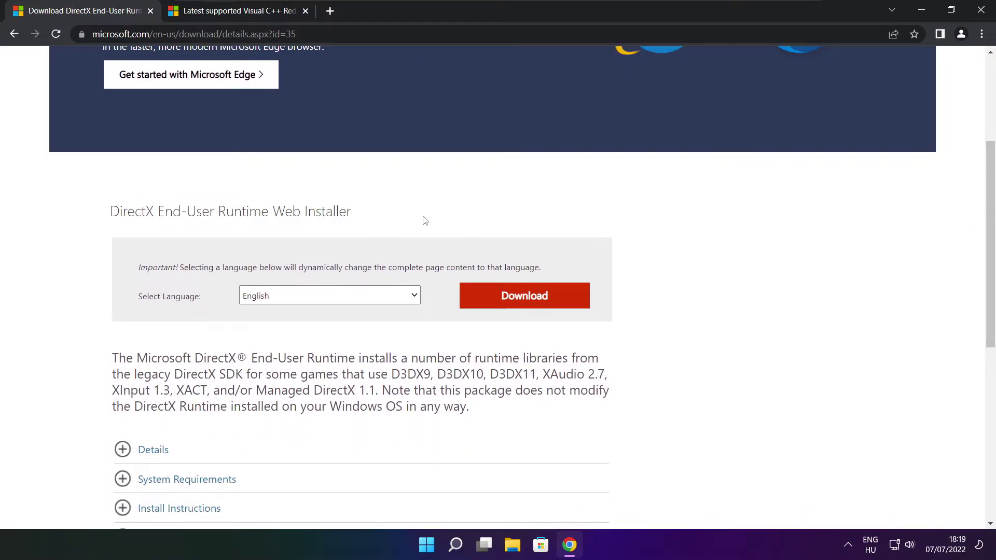
left_click(528, 299)
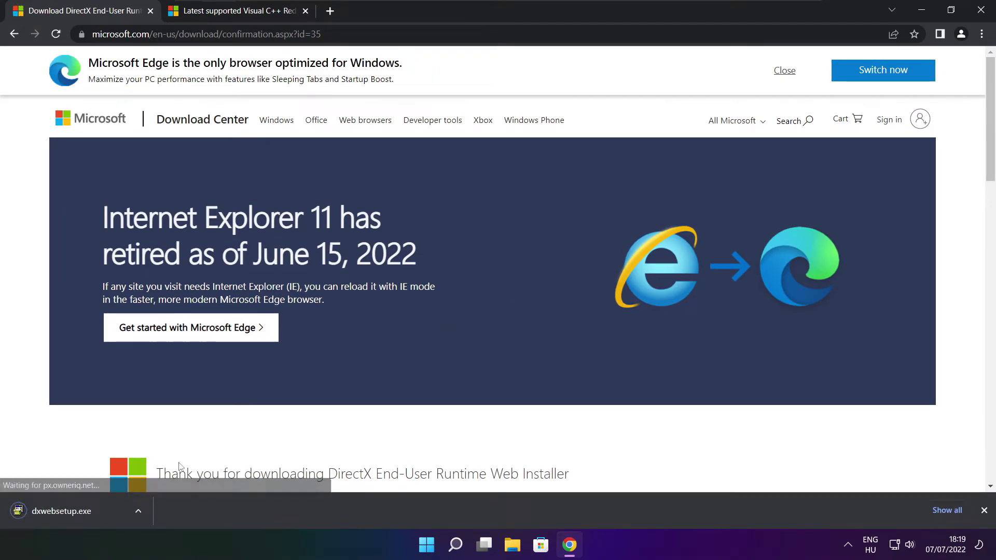
Run dxwebsetup.exe and accept the DirectX licence agreement
left_click(93, 512)
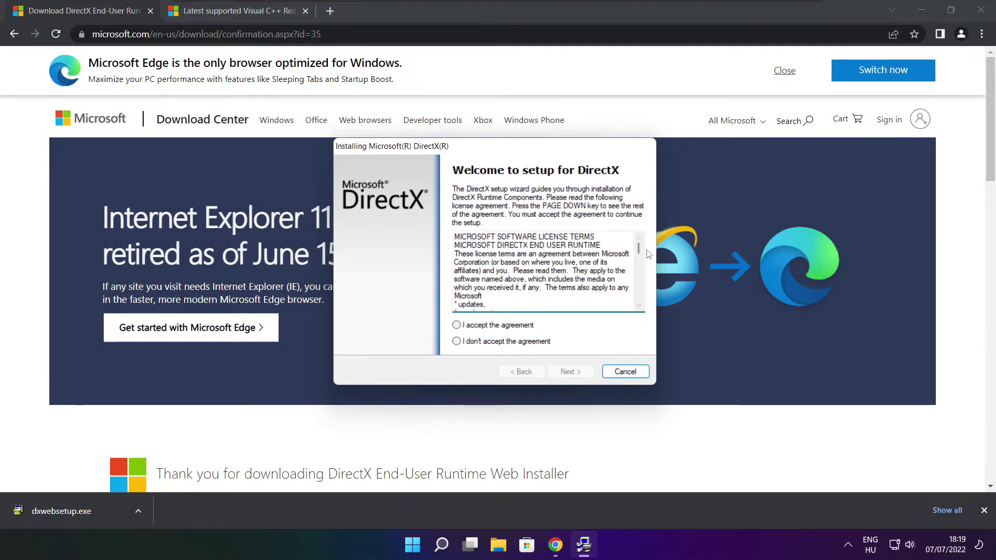
key("Page_Down")
key("Page_Down")
key("Page_Down")
key("Page_Down")
key("Page_Down")
key("Page_Down")
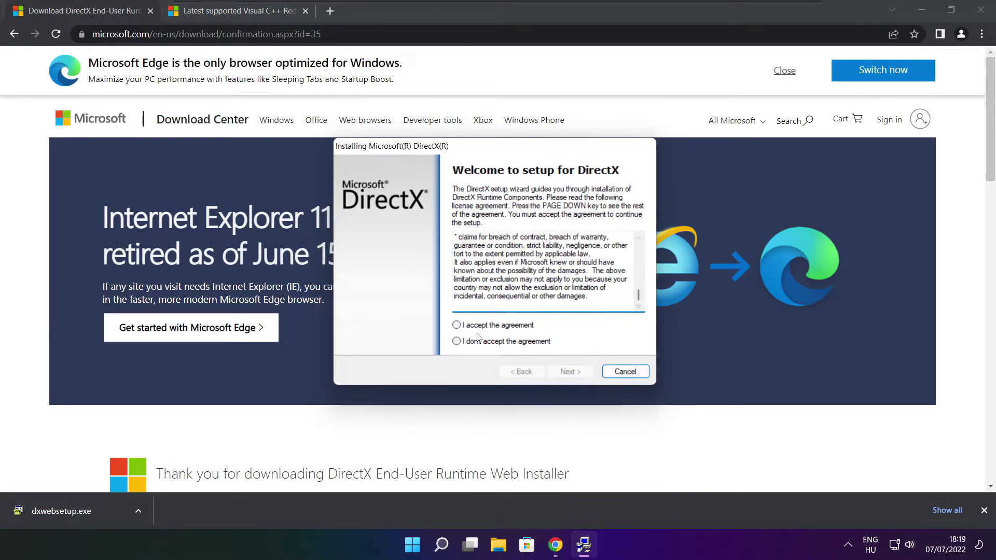
left_click(471, 326)
left_click(570, 371)
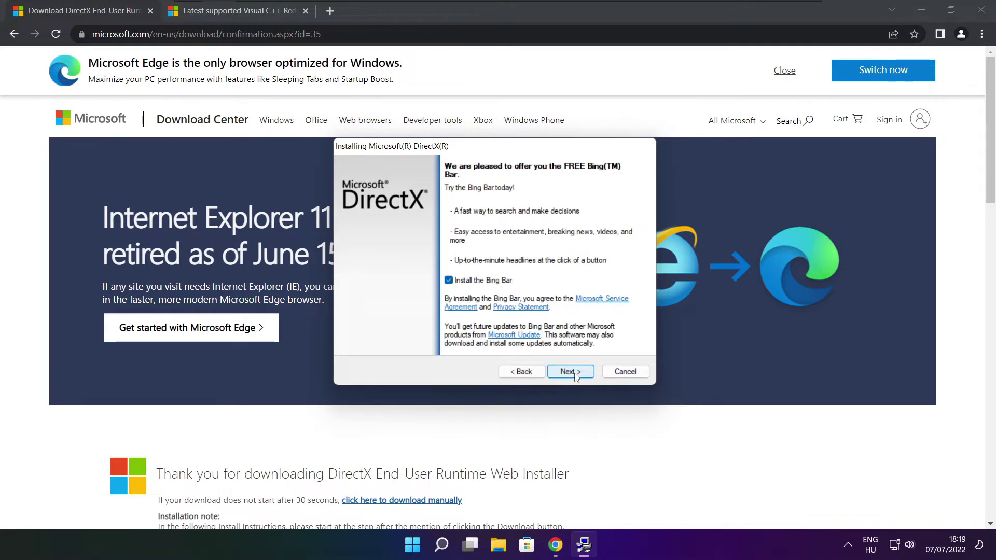
Decline the Bing Bar, install the 93.3 MB DirectX runtime components, and finish
left_click(448, 281)
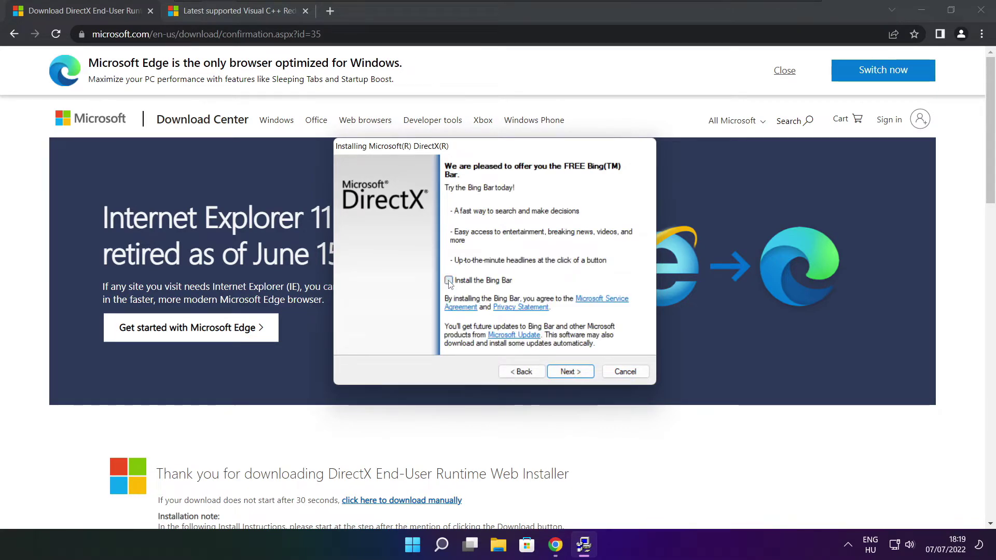
left_click(579, 373)
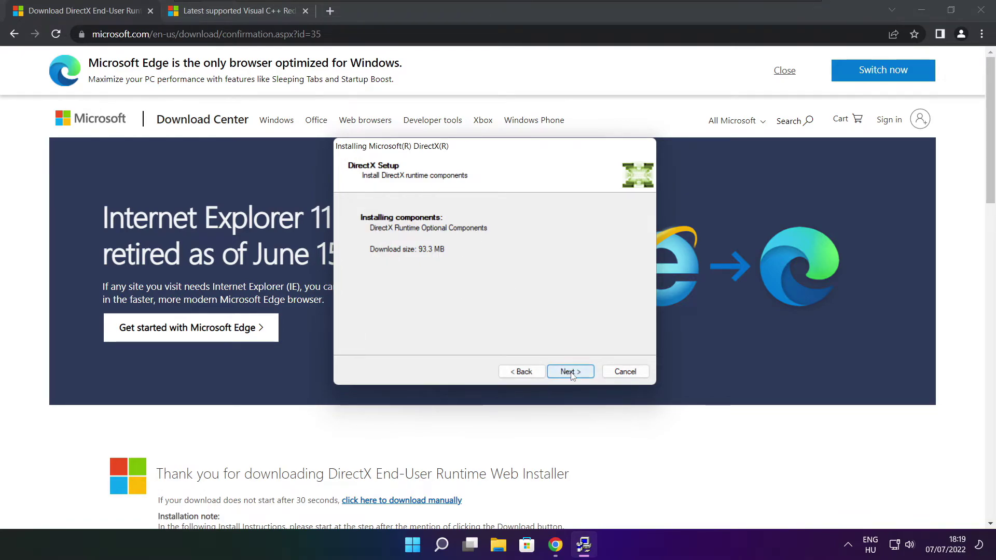
left_click(572, 375)
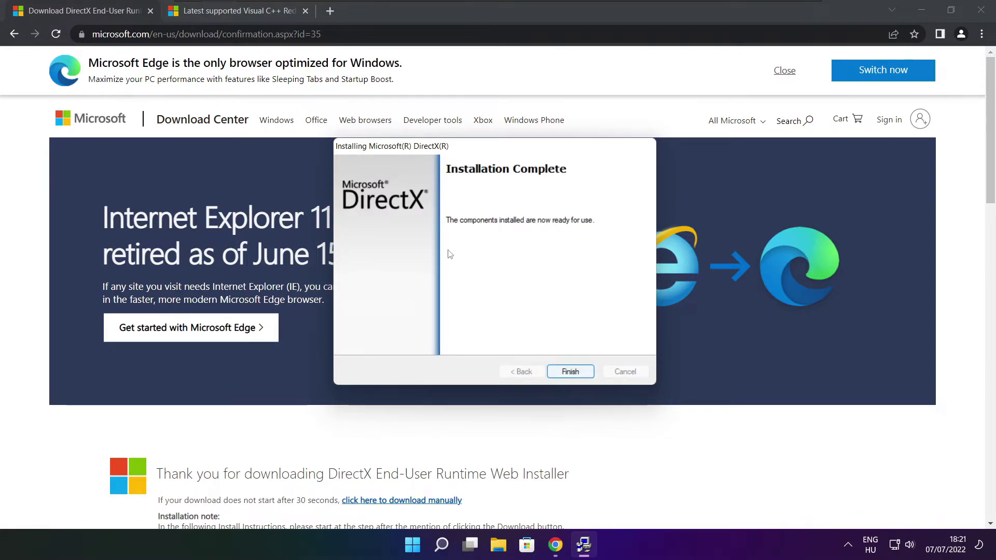
left_click(575, 374)
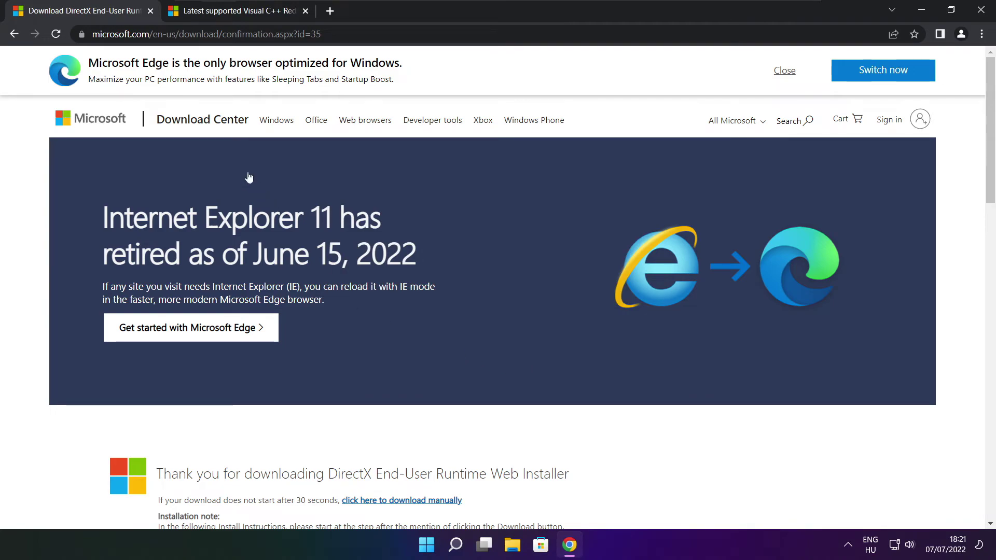
Close the DirectX tab and find the Visual C++ Redistributable download table
left_click(151, 11)
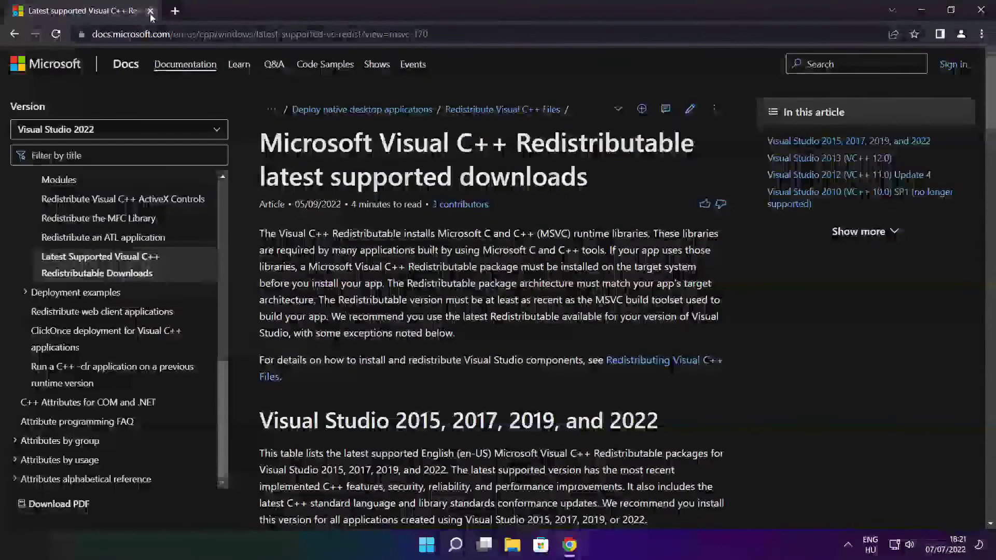
mouse_move(428, 34)
left_mouse_down()
mouse_move(91, 34)
mouse_move(428, 34)
left_mouse_up()
left_click(493, 64)
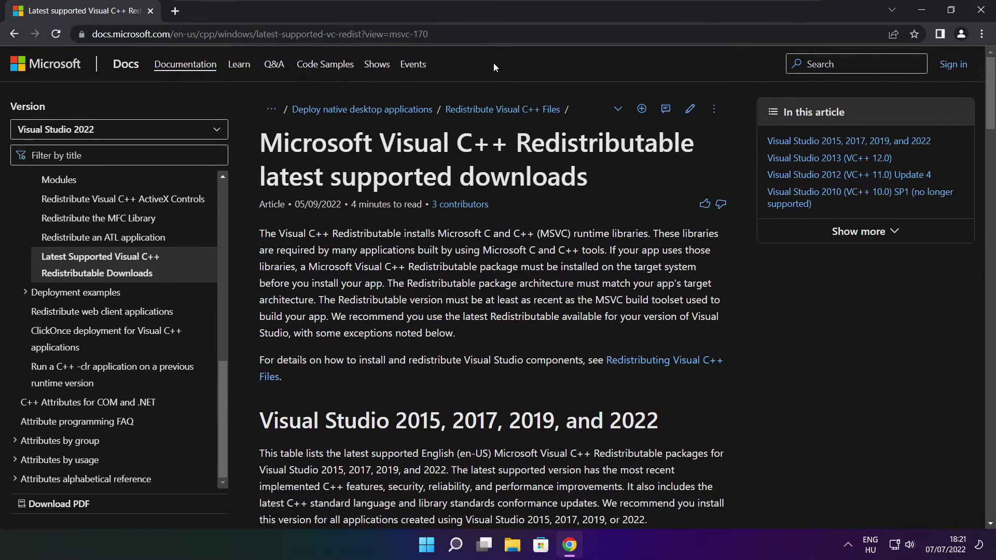
left_click_drag(989, 94, 985, 154)
scroll(938, 156, "up", 1)
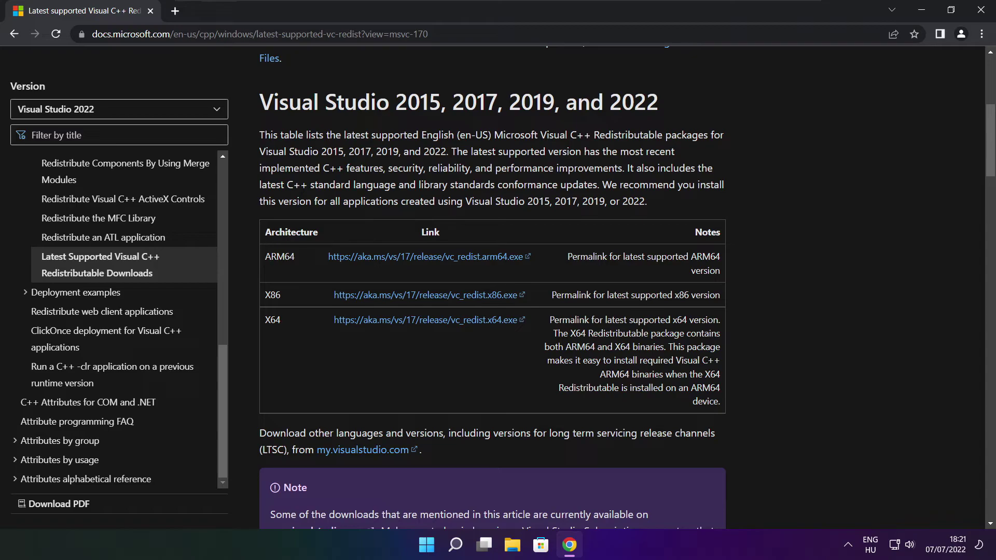
left_click_drag(263, 256, 669, 354)
left_click(669, 356)
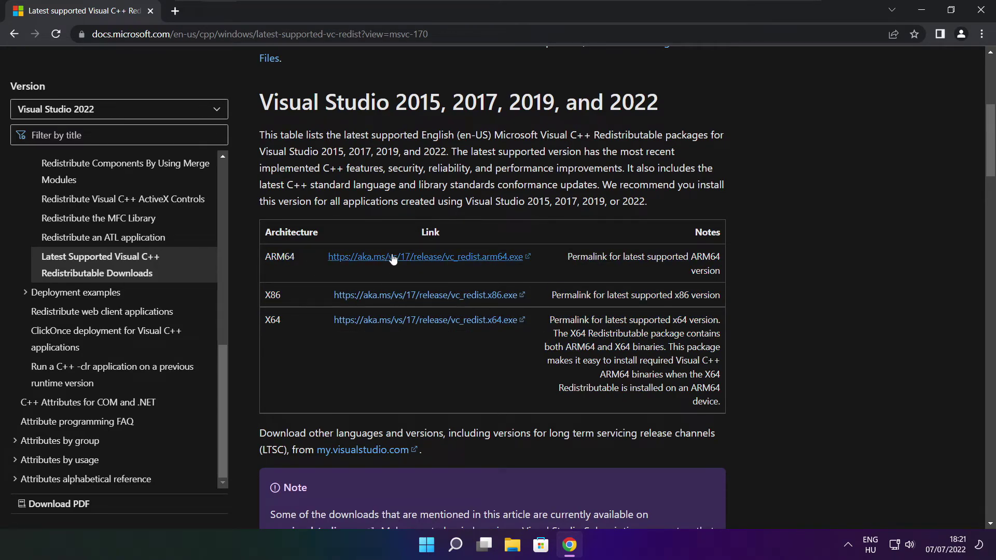
Download the ARM64, x86 and x64 redistributable installers and launch the ARM64 one
left_click(413, 260)
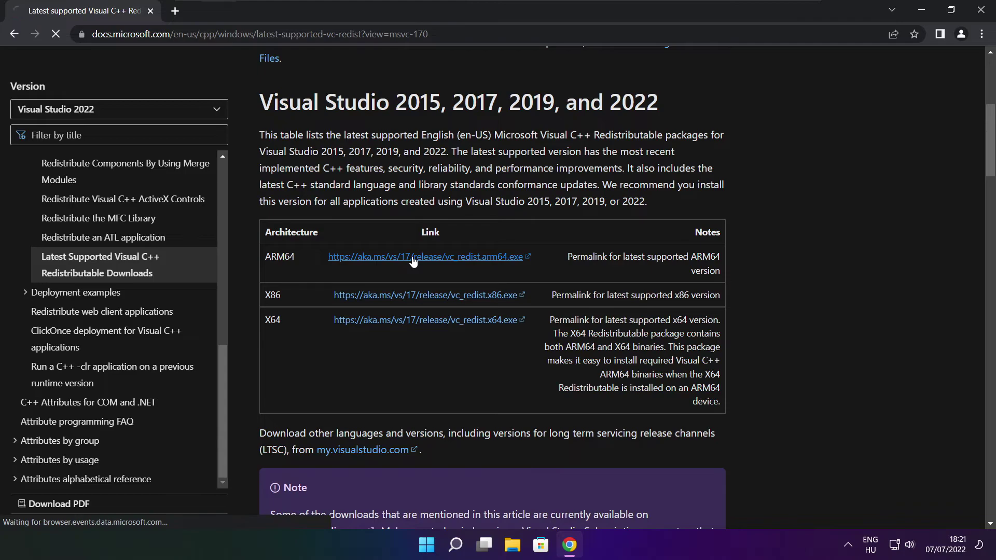
left_click(411, 298)
left_click(410, 322)
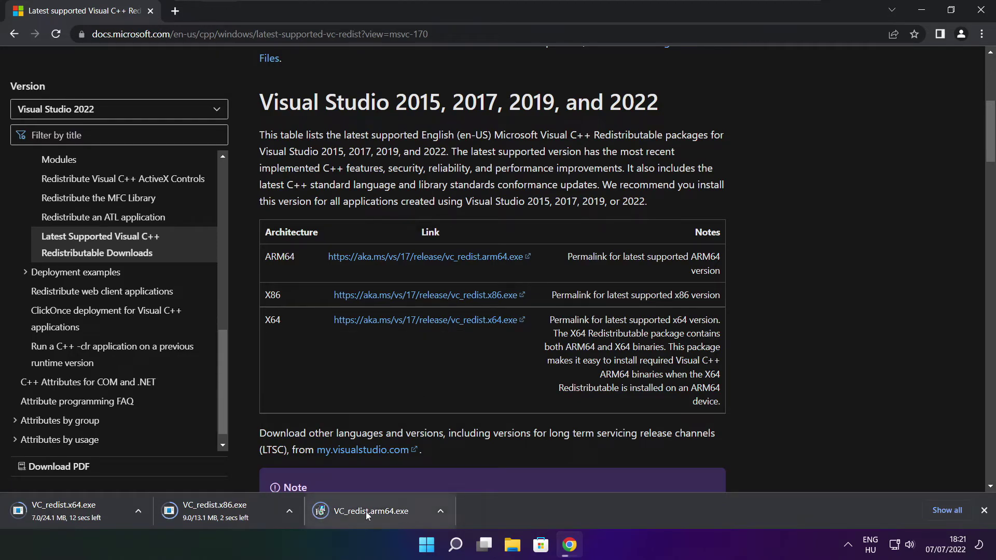
left_click(379, 512)
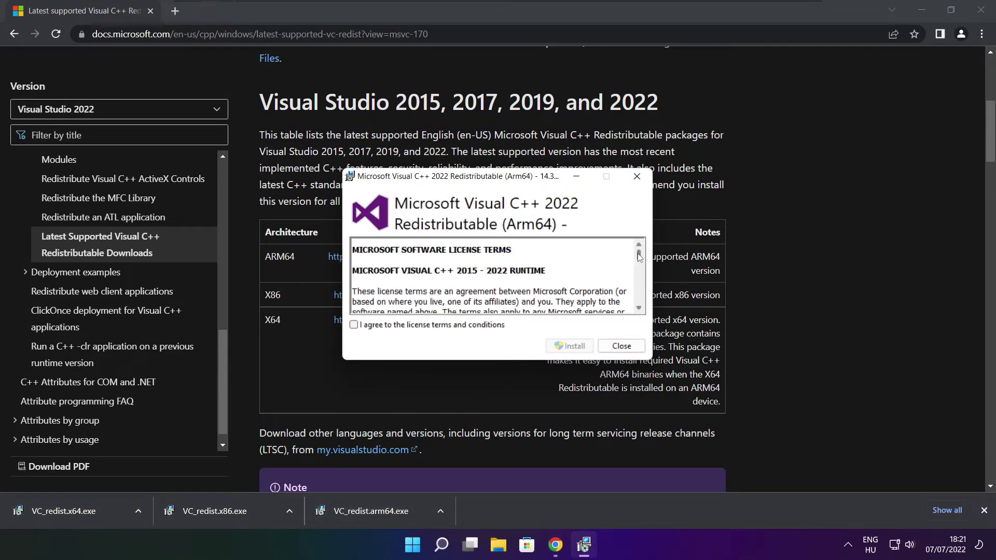
Accept the ARM64 licence and try installing, closing the setup after it fails
left_click_drag(638, 257, 639, 304)
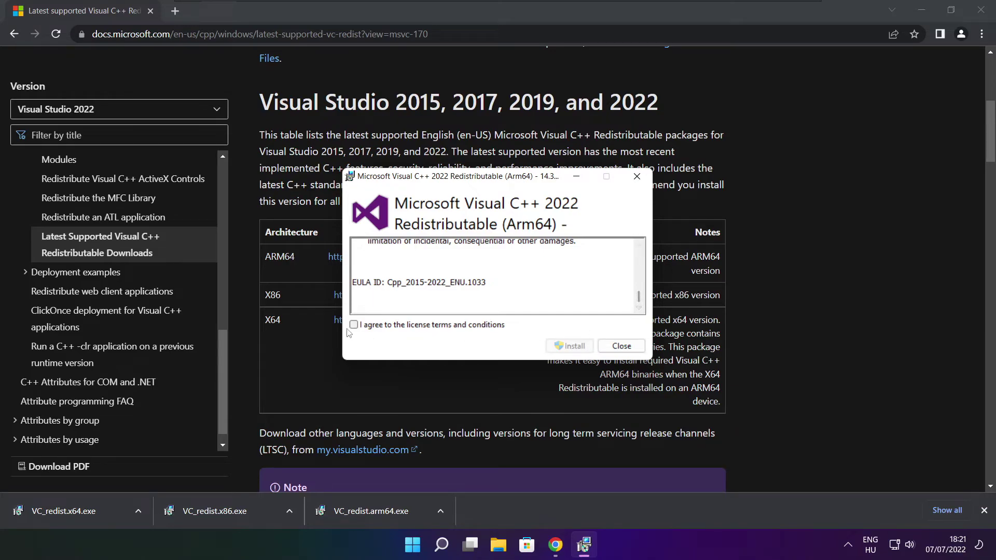
left_click(354, 325)
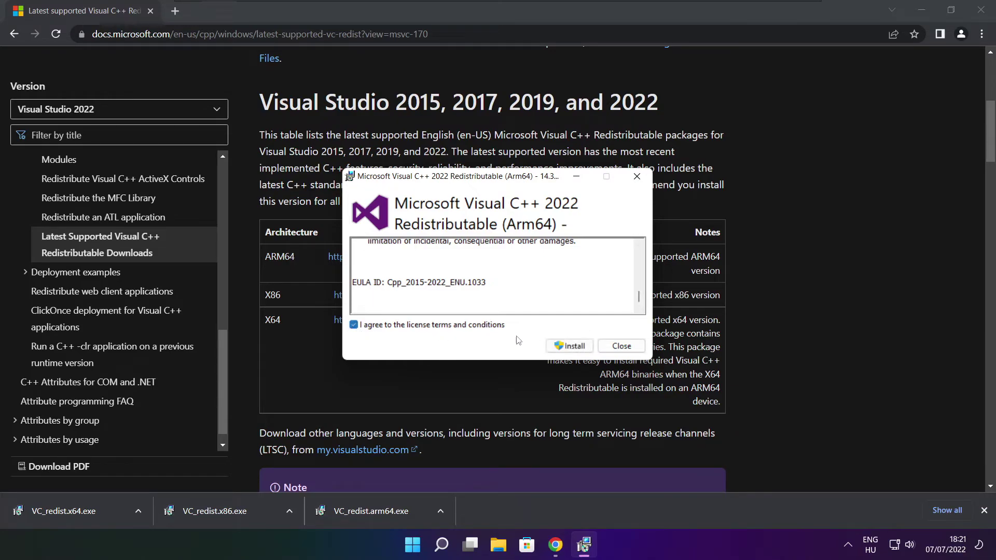
left_click(569, 346)
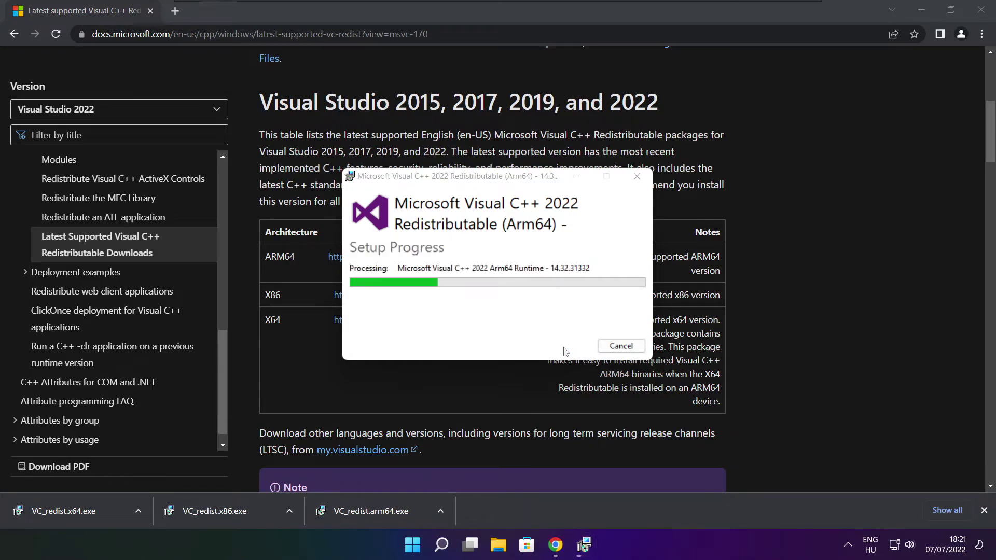
left_click(611, 349)
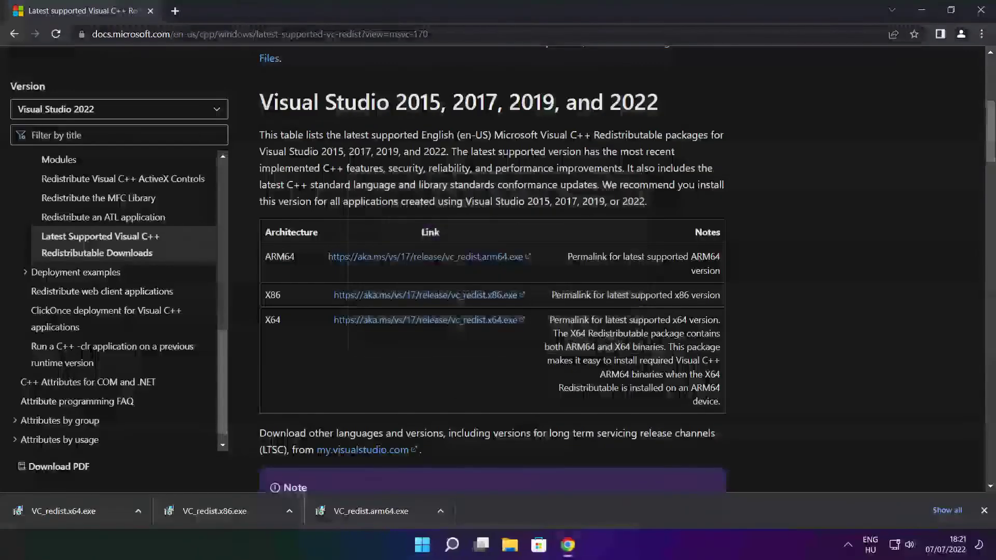
left_click(234, 510)
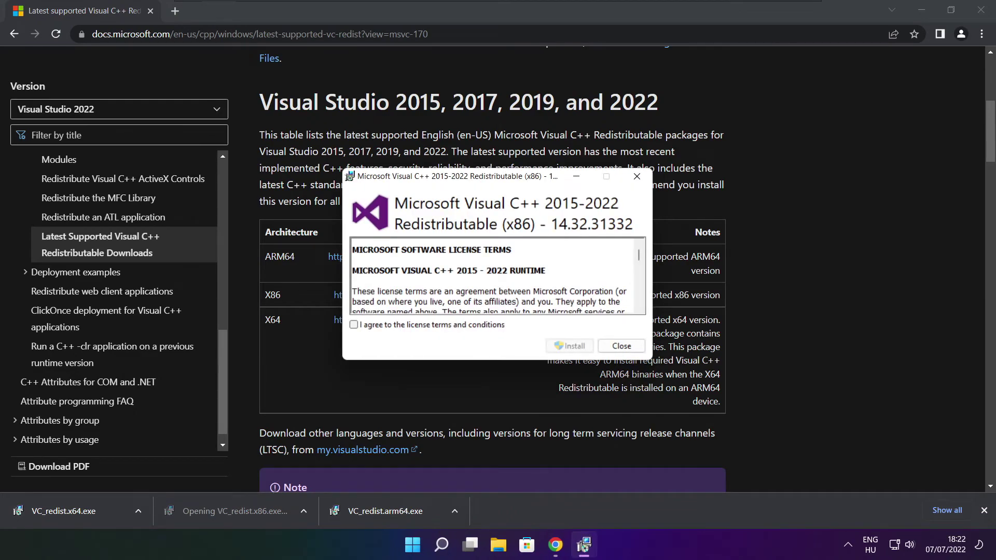
left_click_drag(639, 258, 639, 302)
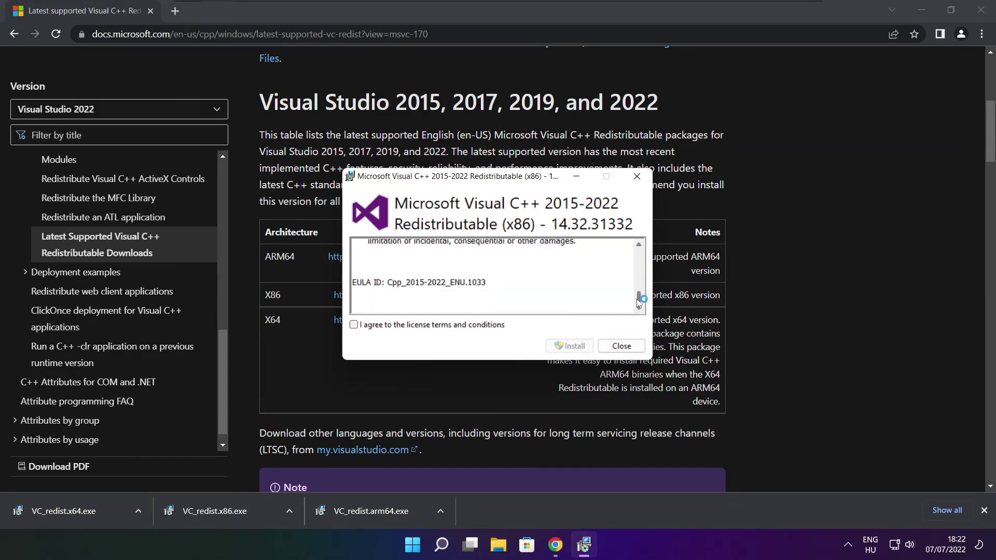
left_click(354, 325)
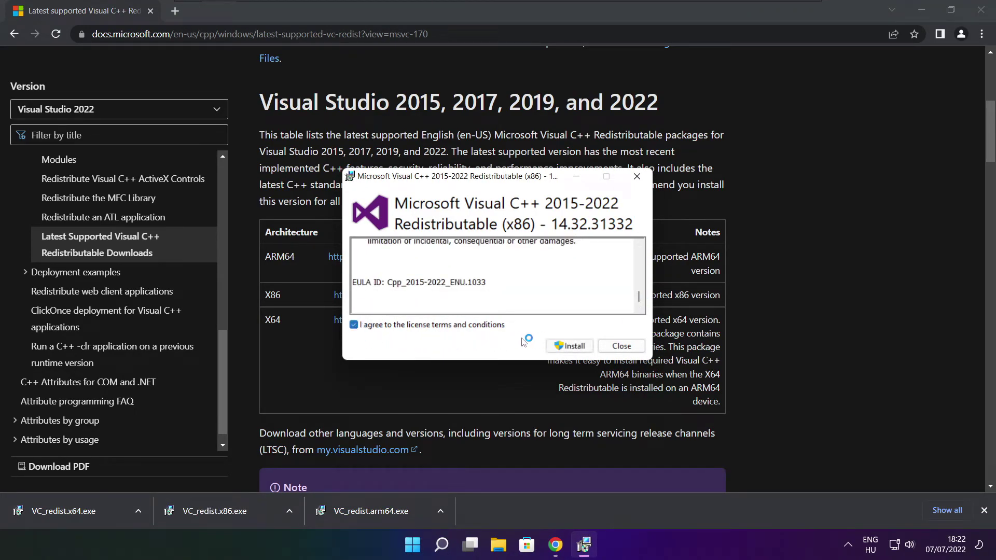
left_click(570, 346)
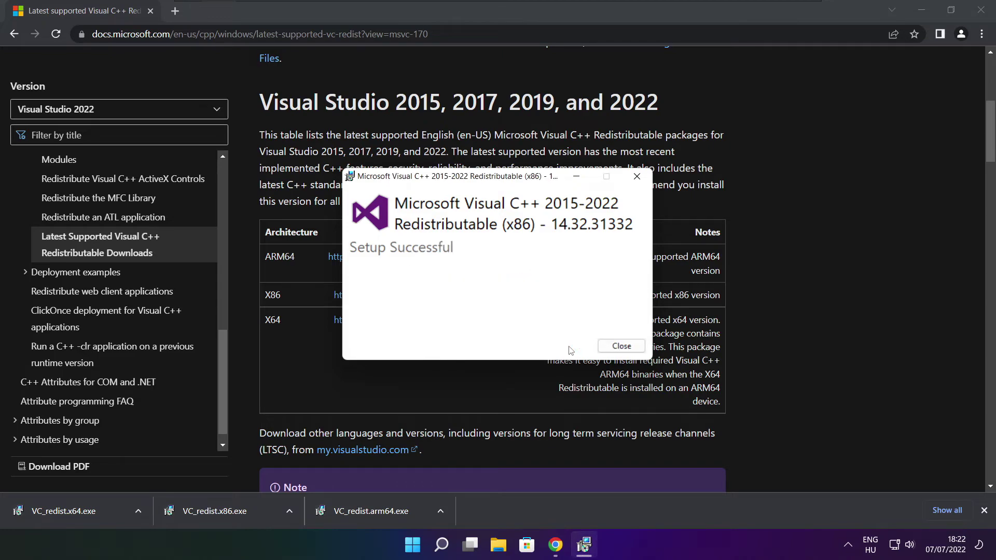
left_click(621, 347)
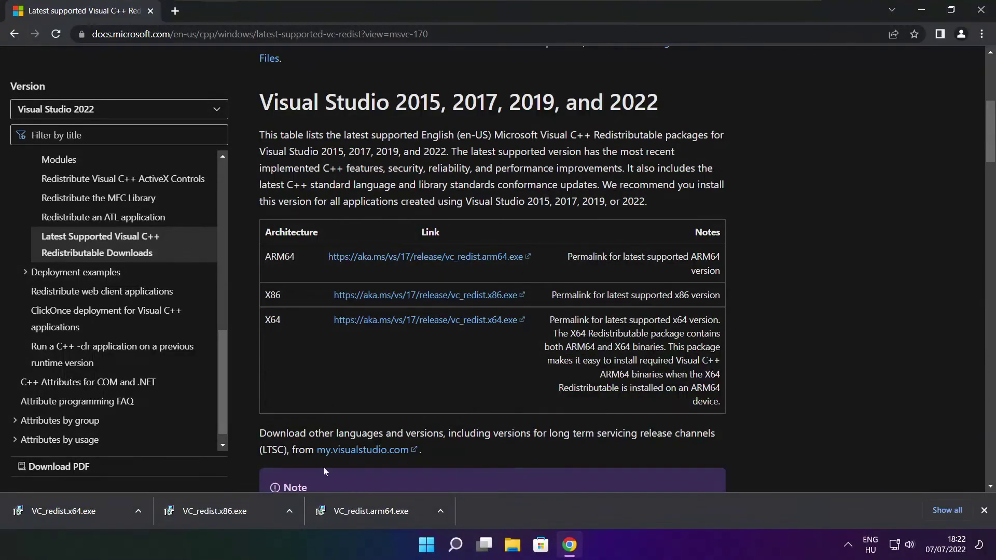
Install the x64 redistributable version 14.32.31332 and close its completed setup
left_click(79, 512)
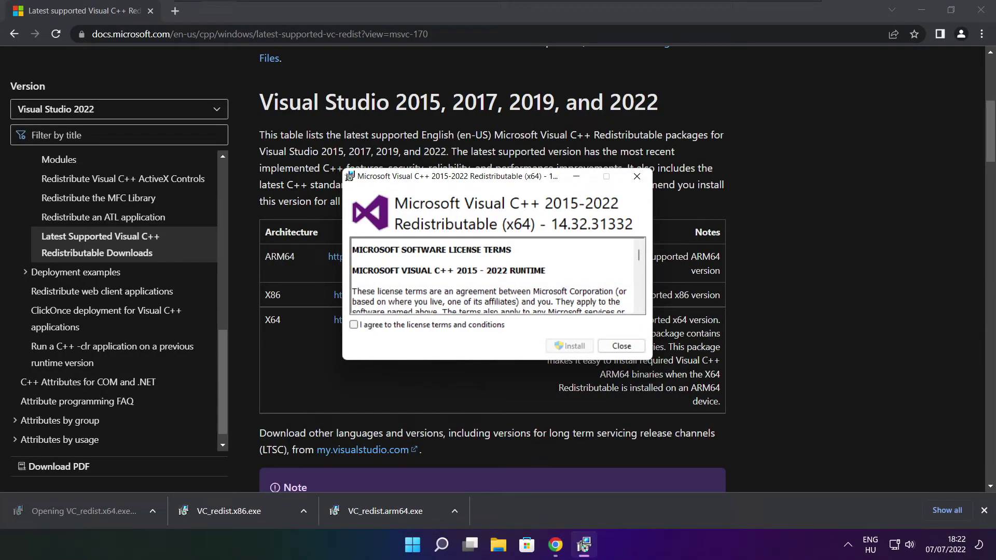
left_click_drag(643, 264, 634, 310)
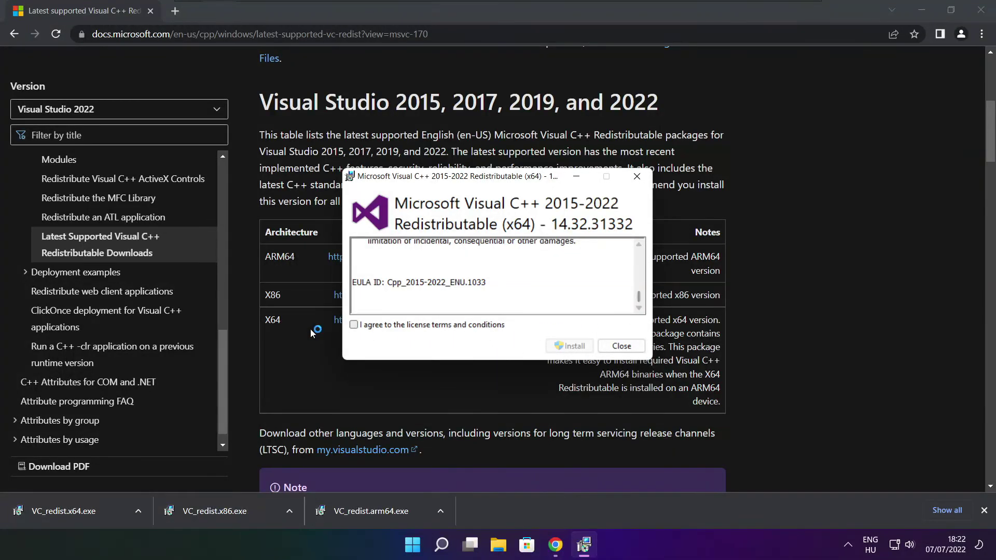
left_click(353, 326)
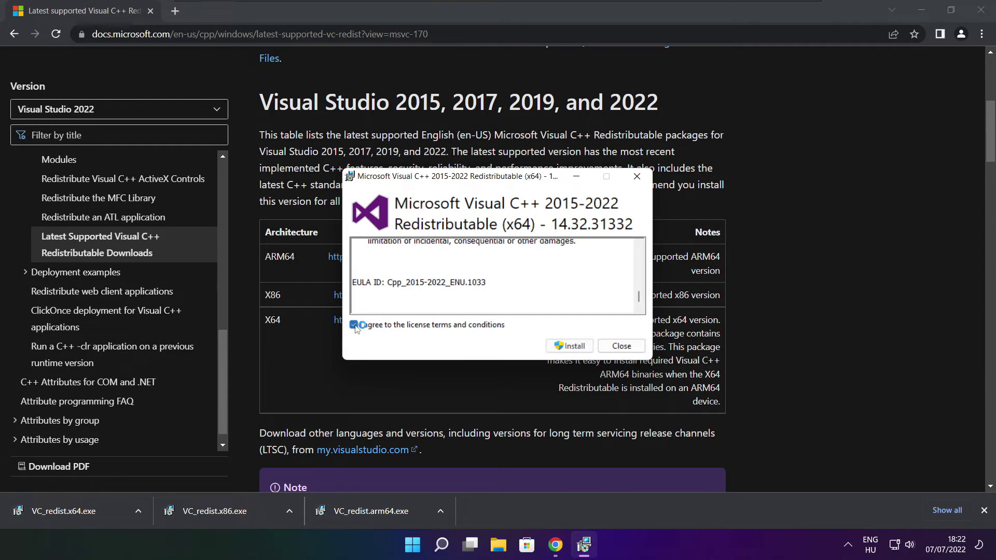
left_click(571, 349)
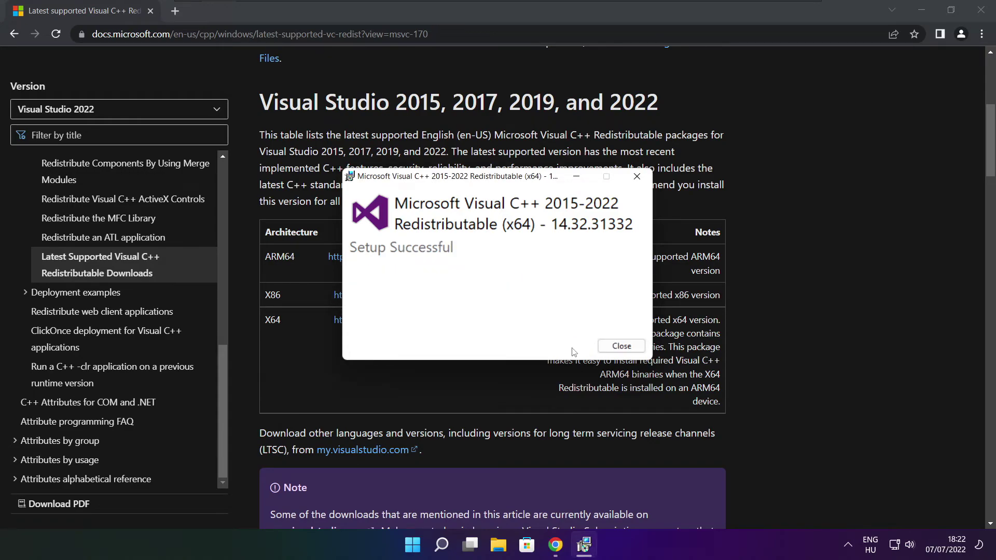
left_click(621, 347)
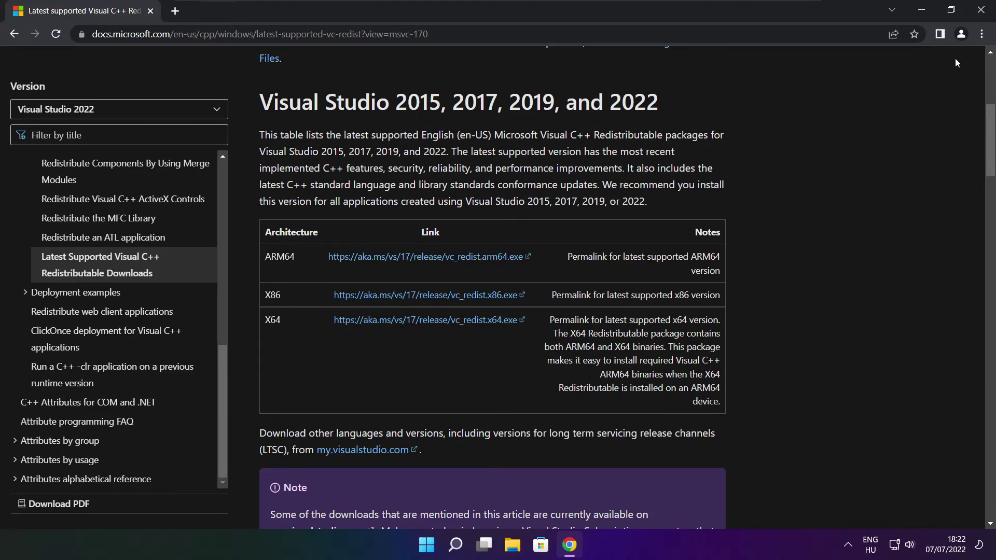
Close the Chrome window with Microsoft Docs, then restart Windows from the Start menu's Power options
left_click(983, 12)
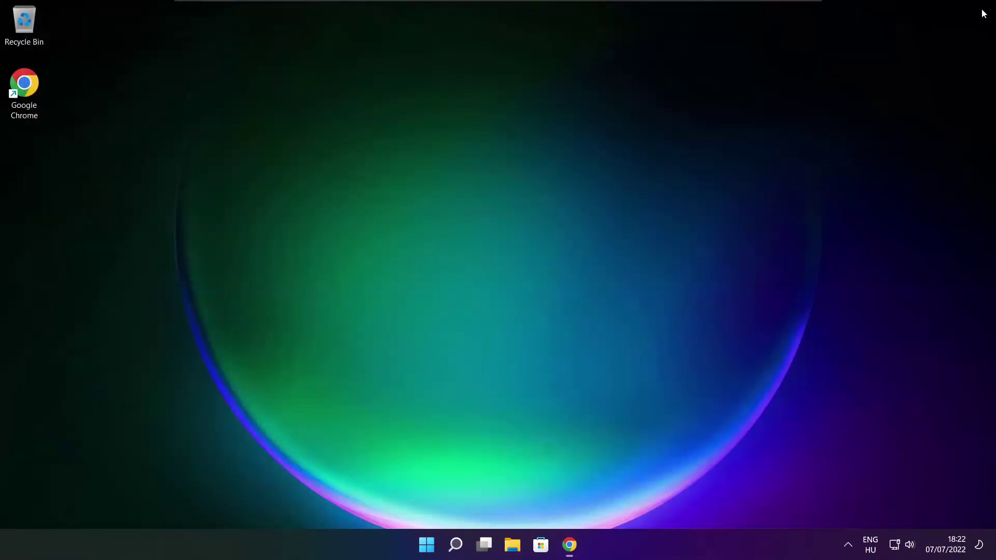
left_click(428, 549)
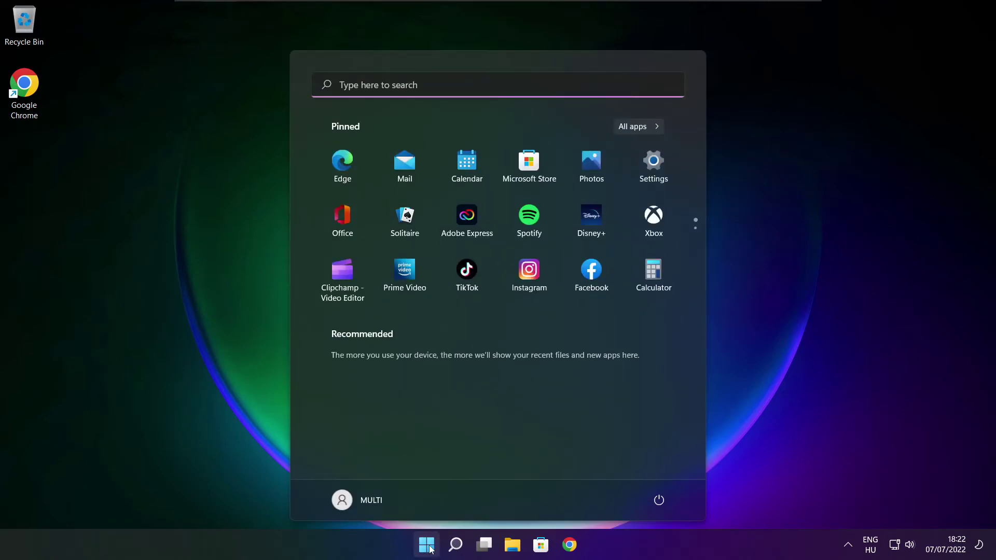
left_click(659, 502)
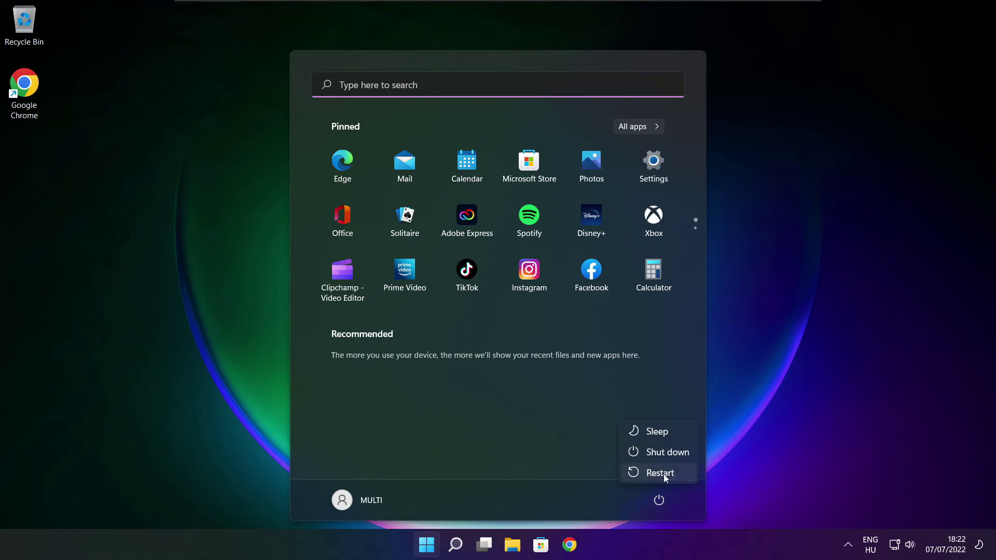
left_click(660, 473)
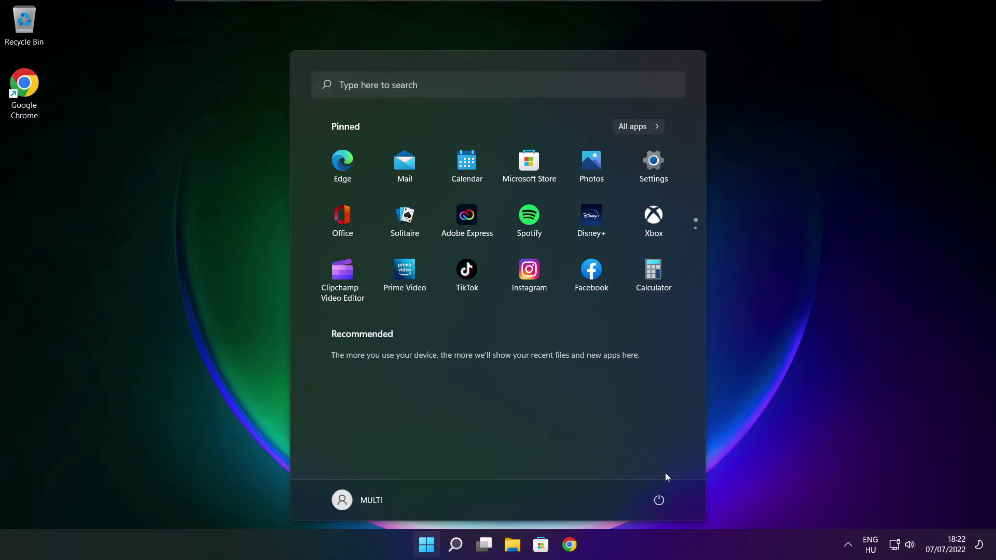